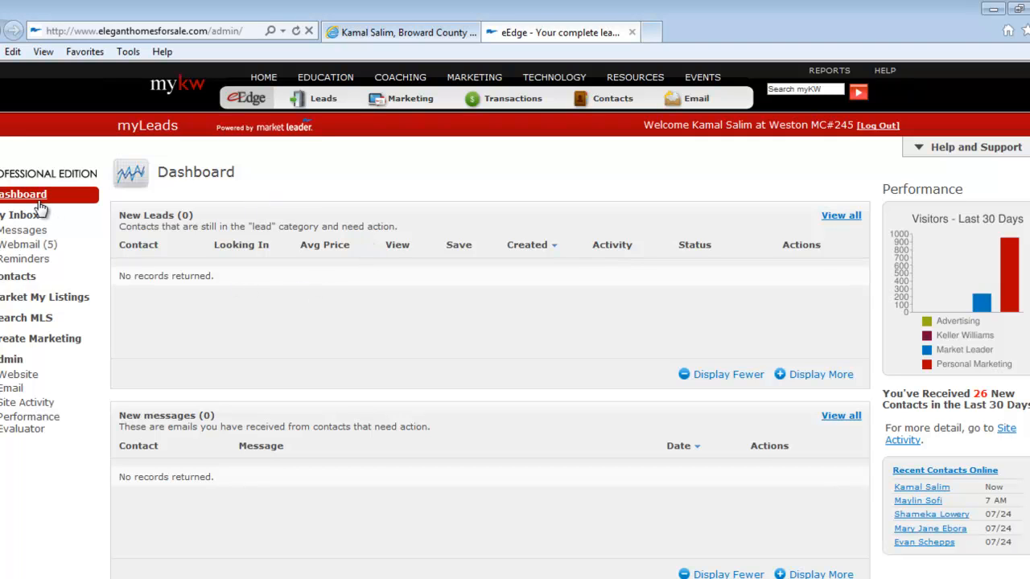
Open the MLS listing search and put the cursor in the Areas field.
{"action": "left_click", "coordinate": [13, 320]}
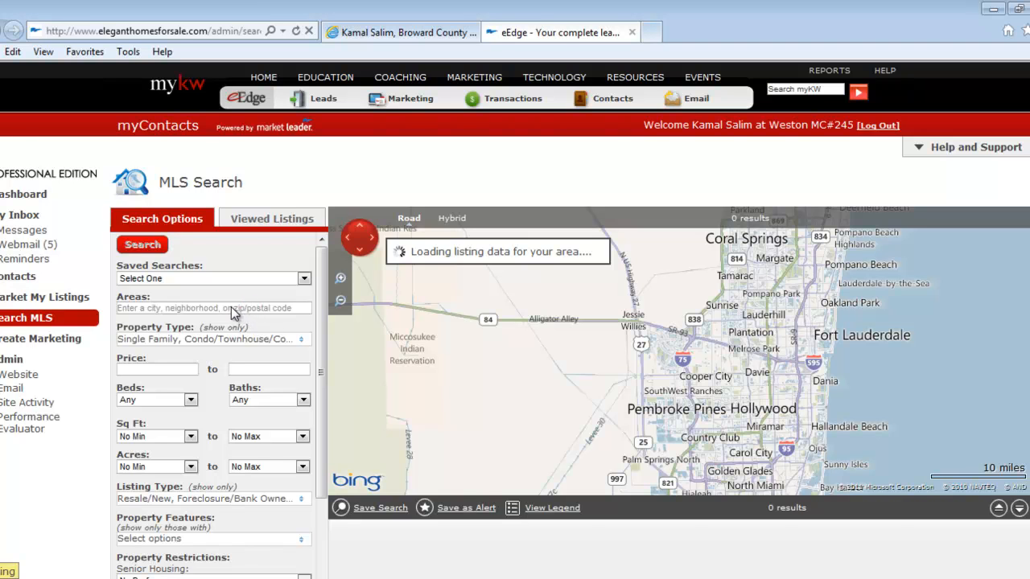
{"action": "left_click", "coordinate": [166, 310]}
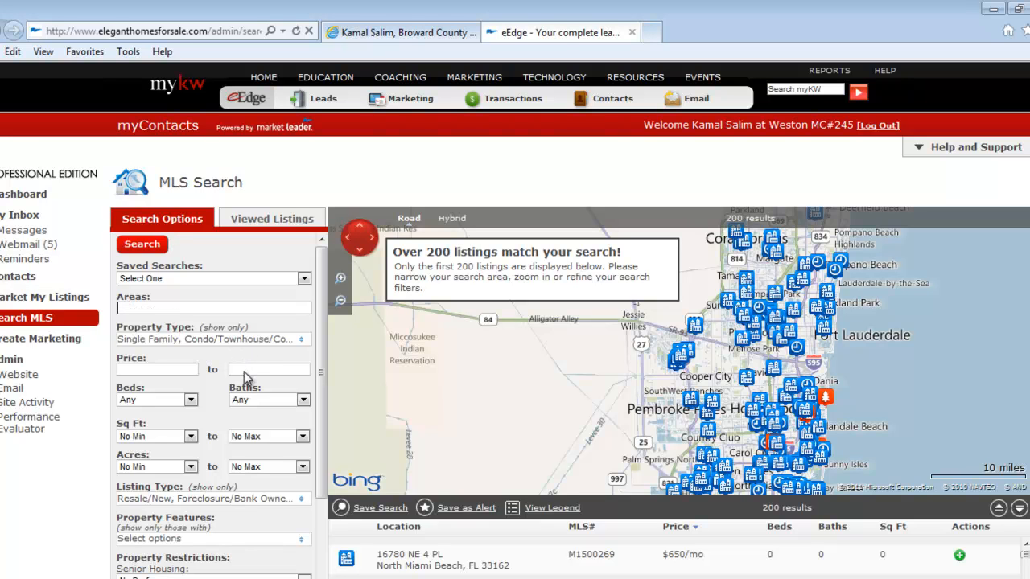
Add Weston, FL, then zip codes 33326 and 33327 (Fort Lauderdale, FL) as search areas.
{"action": "type", "text": "weston,"}
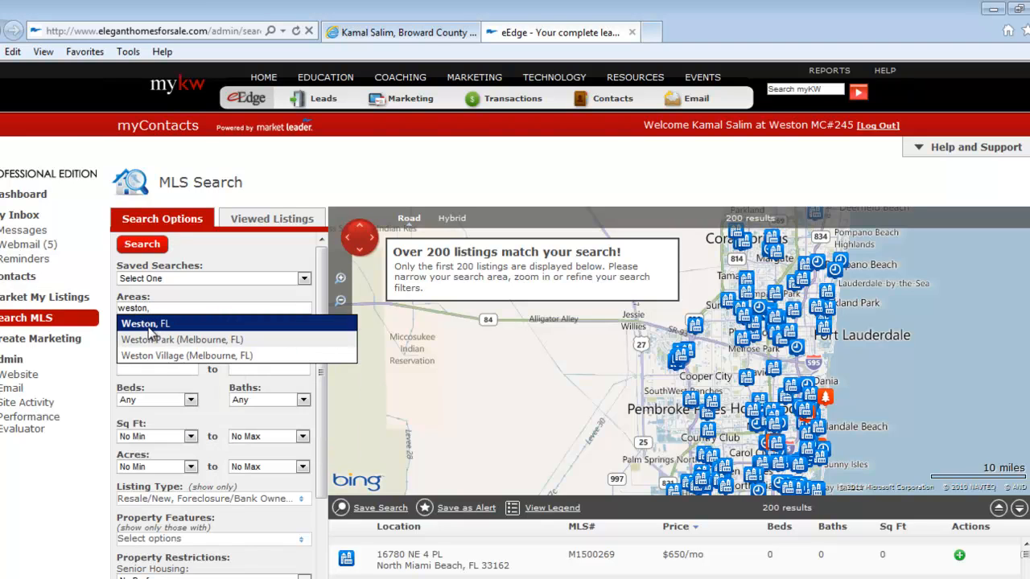
{"action": "left_click", "coordinate": [149, 333]}
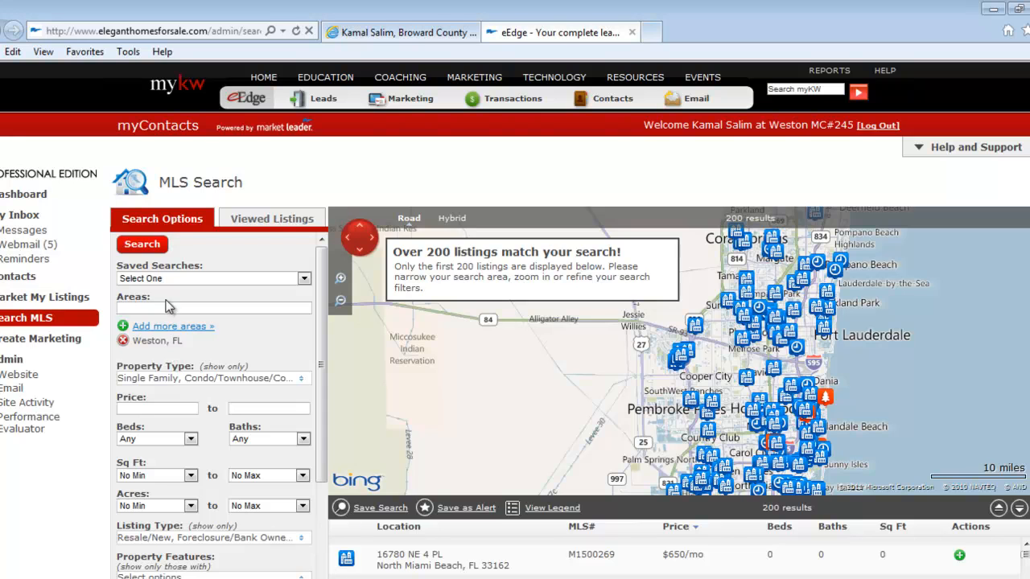
{"action": "type", "text": "33326"}
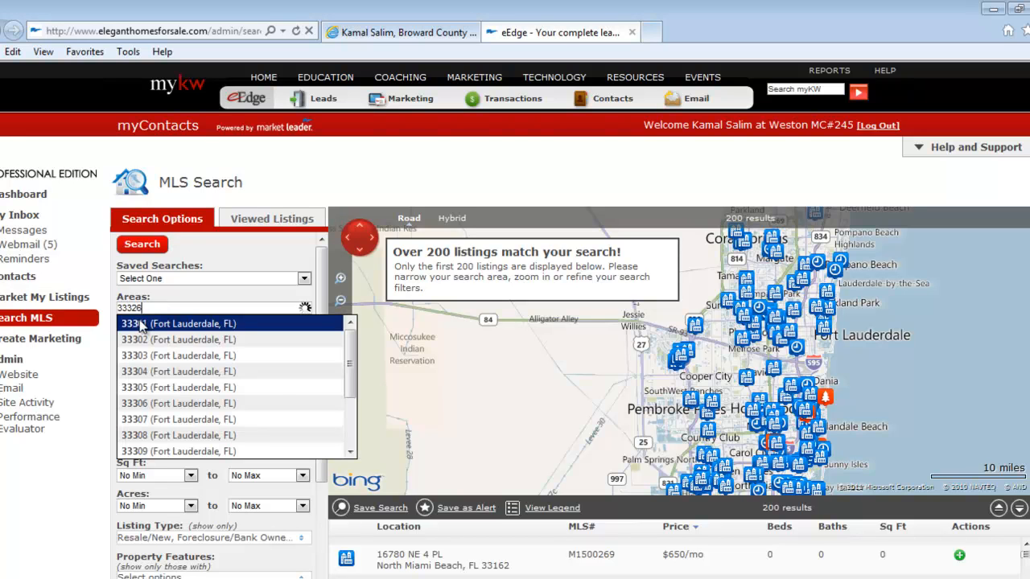
{"action": "left_click", "coordinate": [142, 324]}
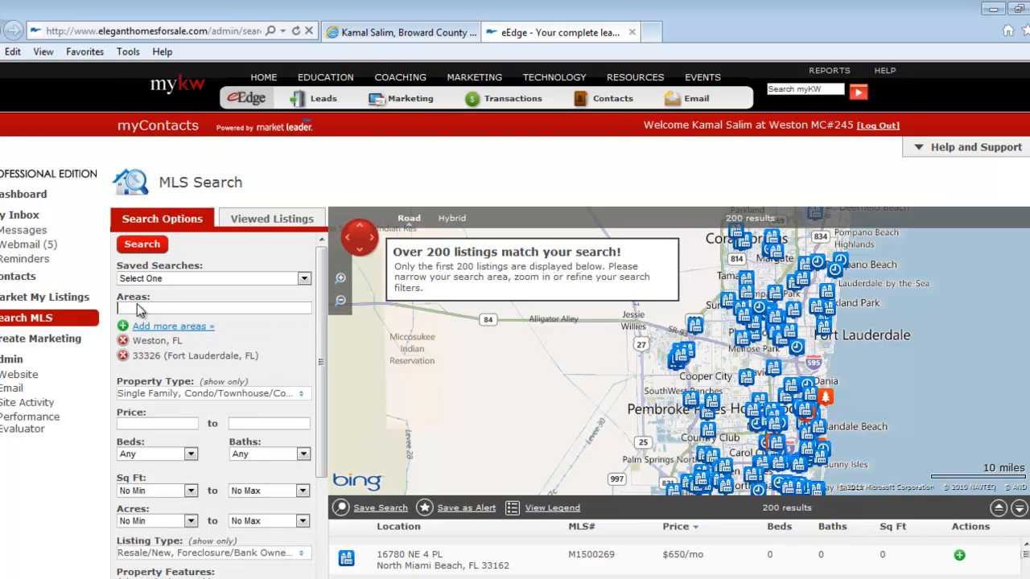
{"action": "type", "text": "33327"}
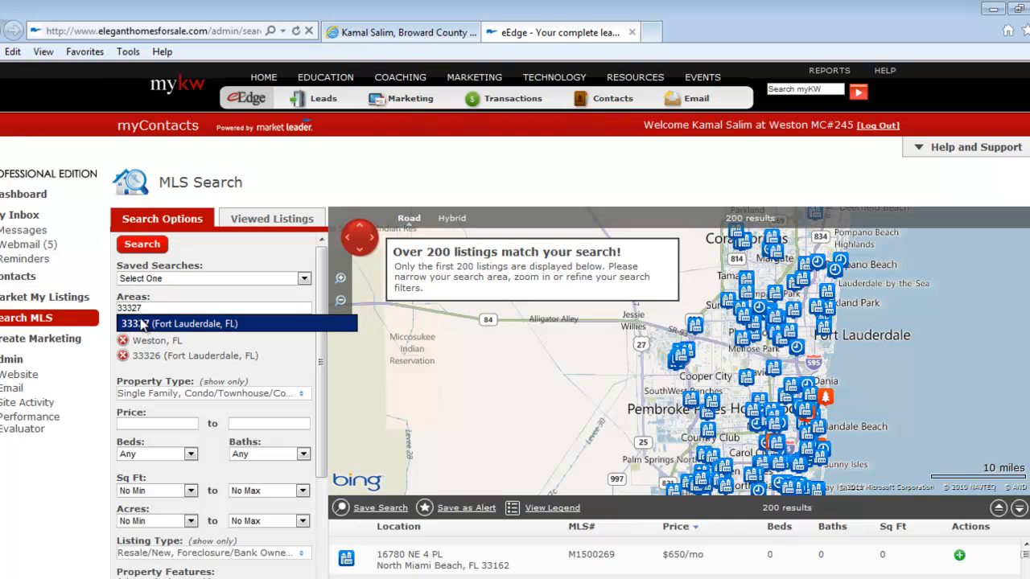
{"action": "left_click", "coordinate": [143, 324]}
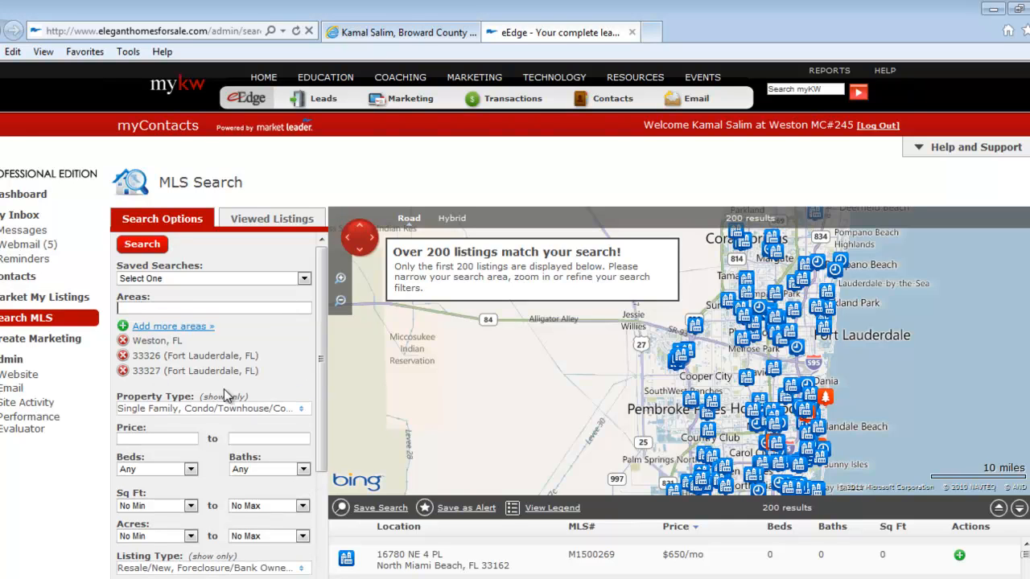
Limit the property type to Single Family by unchecking all other property types.
{"action": "left_click", "coordinate": [302, 410]}
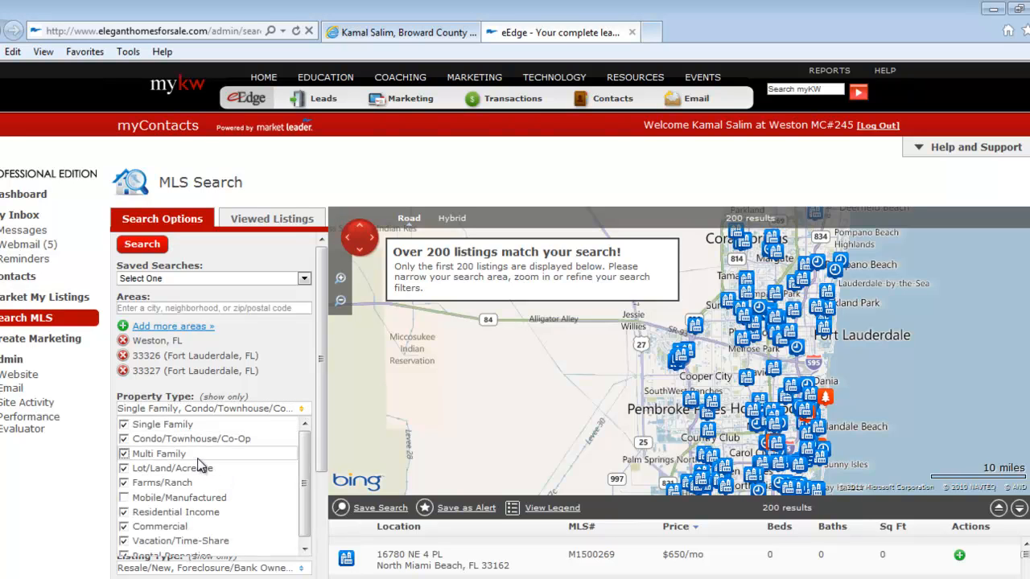
{"action": "left_click", "coordinate": [124, 439]}
{"action": "left_click", "coordinate": [124, 454]}
{"action": "left_click", "coordinate": [124, 468]}
{"action": "left_click", "coordinate": [124, 483]}
{"action": "left_click", "coordinate": [124, 511]}
{"action": "left_click", "coordinate": [124, 527]}
{"action": "left_click", "coordinate": [124, 541]}
{"action": "left_click", "coordinate": [124, 550]}
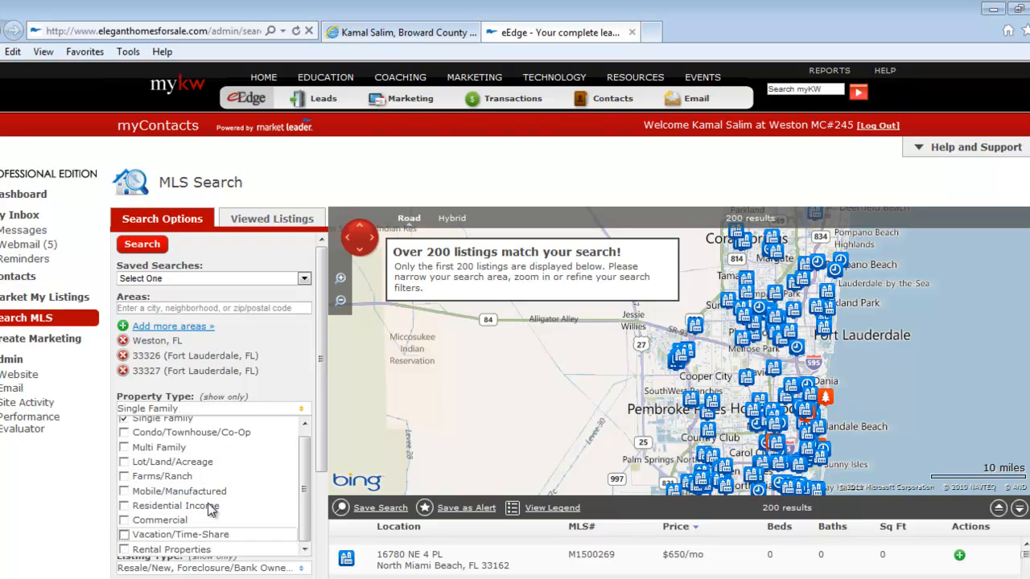
{"action": "scroll", "coordinate": [208, 507], "scroll_direction": "up", "scroll_amount": 1}
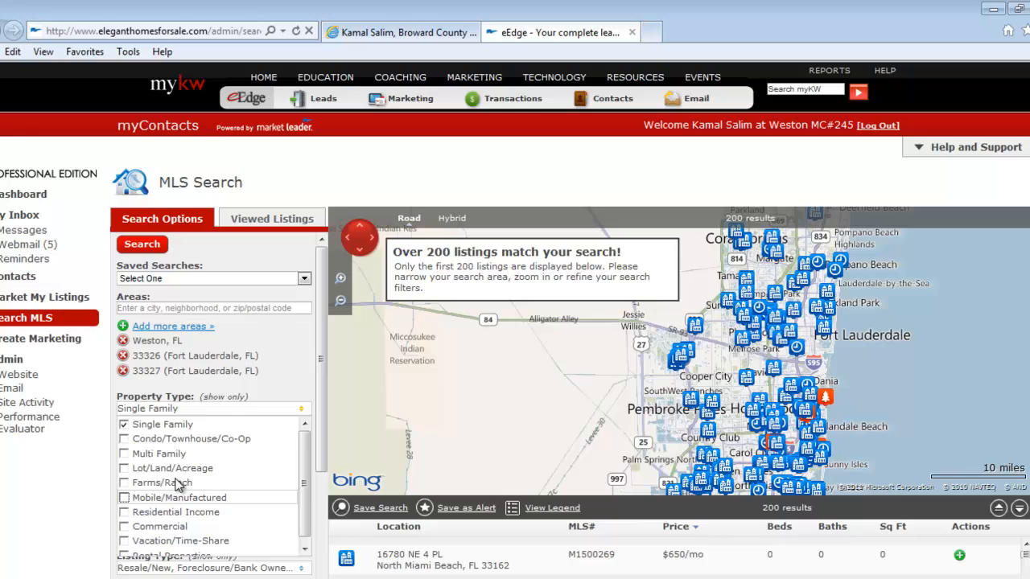
{"action": "left_click", "coordinate": [273, 392]}
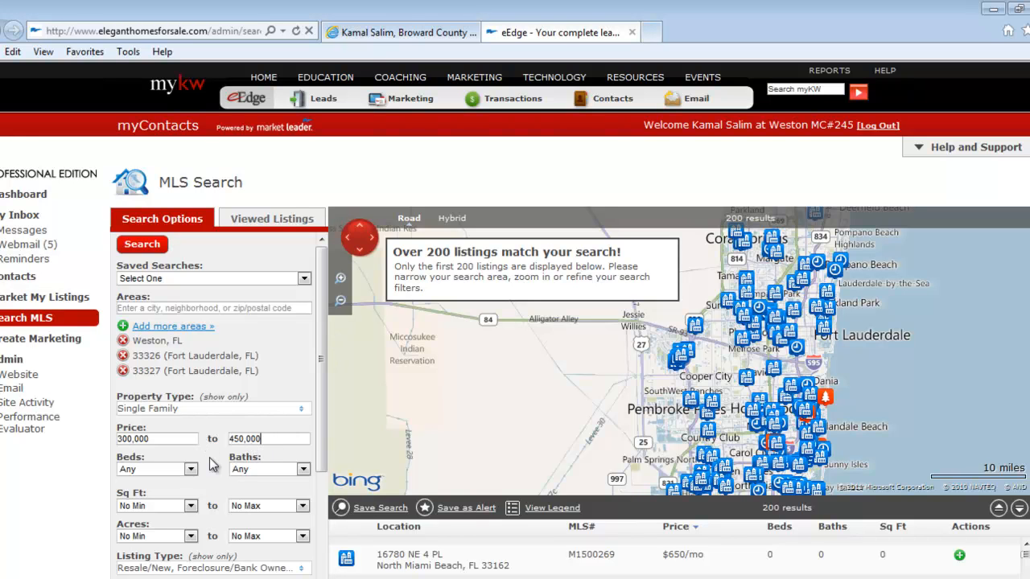
Require at least 3 bedrooms and at least 2 bathrooms.
{"action": "left_click", "coordinate": [169, 470]}
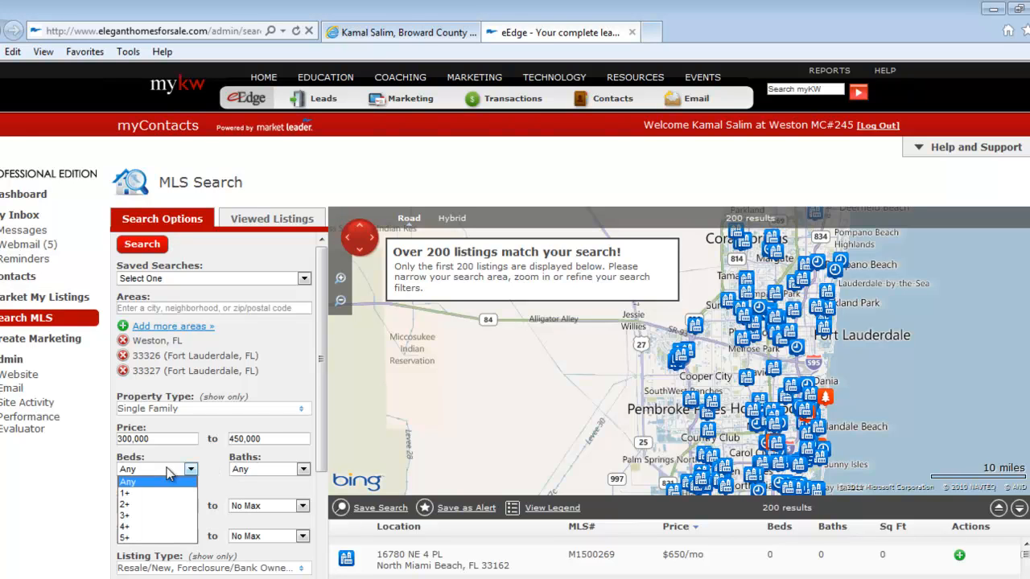
{"action": "left_click", "coordinate": [132, 517]}
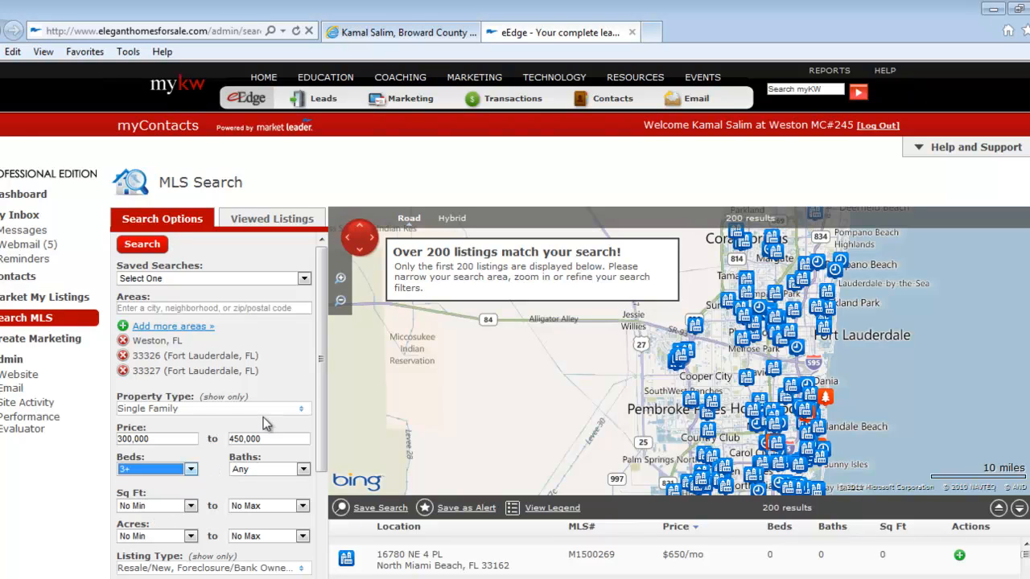
{"action": "left_click", "coordinate": [287, 475]}
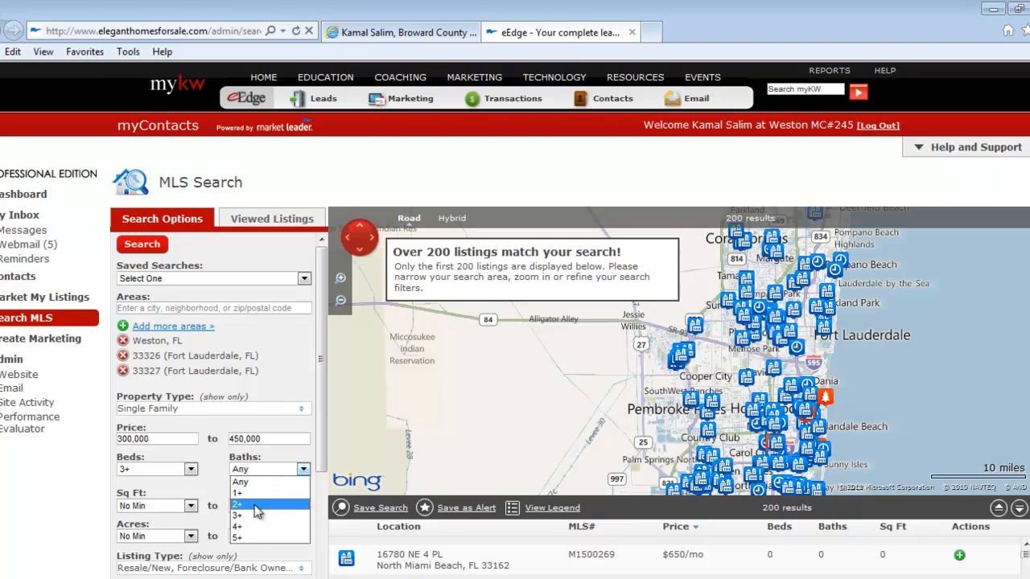
{"action": "left_click", "coordinate": [252, 504]}
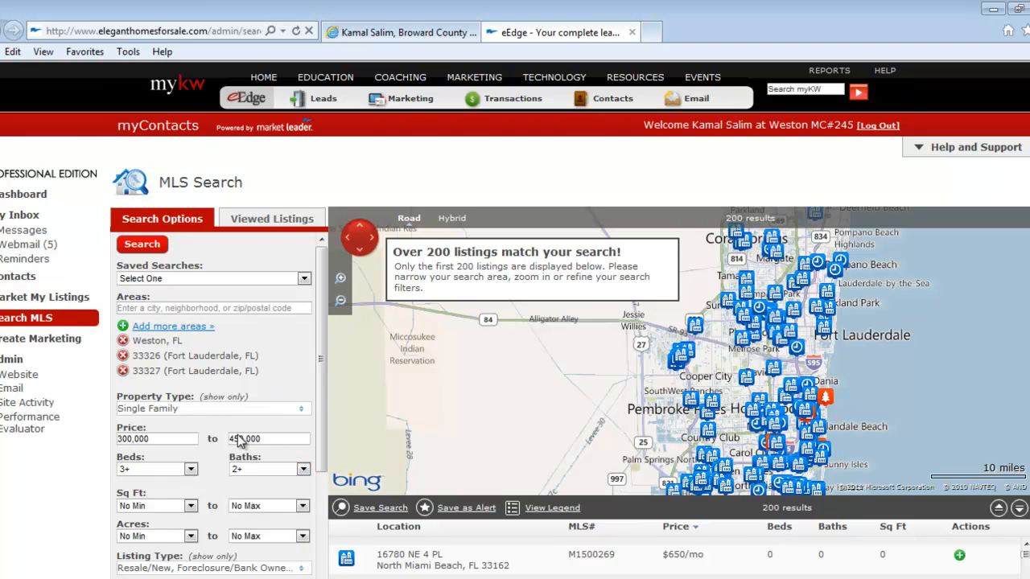
{"action": "scroll", "coordinate": [239, 435], "scroll_direction": "down", "scroll_amount": 3}
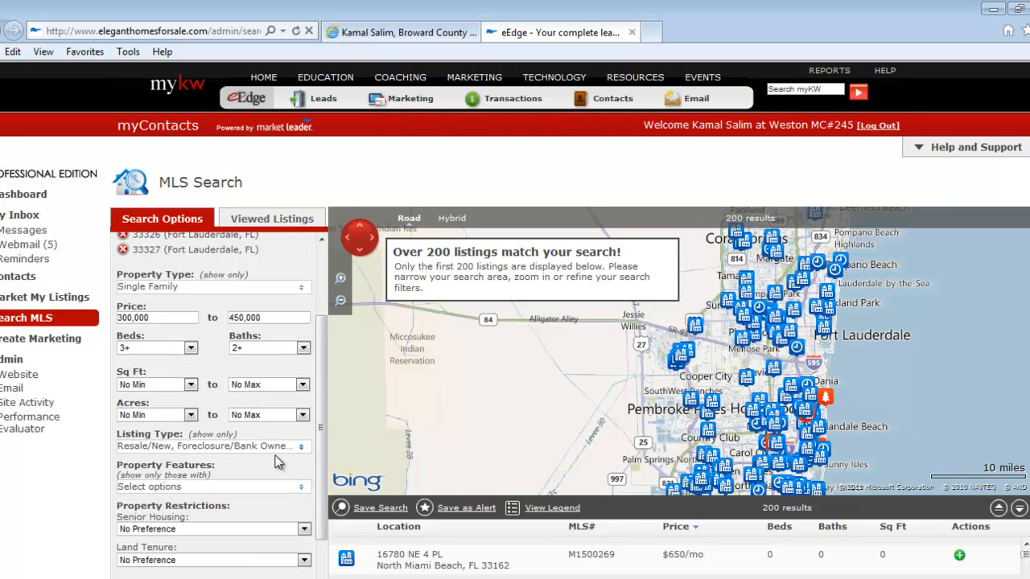
Exclude Auction and Lease/Rental listing types, keeping Short Sale and Foreclosure/Bank Owned.
{"action": "left_click", "coordinate": [301, 452]}
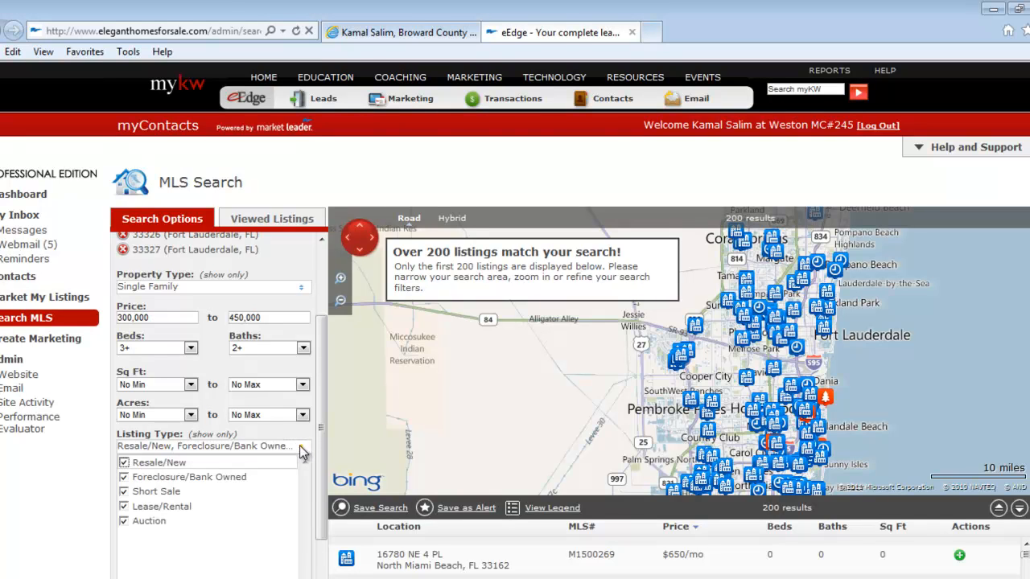
{"action": "left_click", "coordinate": [124, 521]}
{"action": "left_click", "coordinate": [124, 507]}
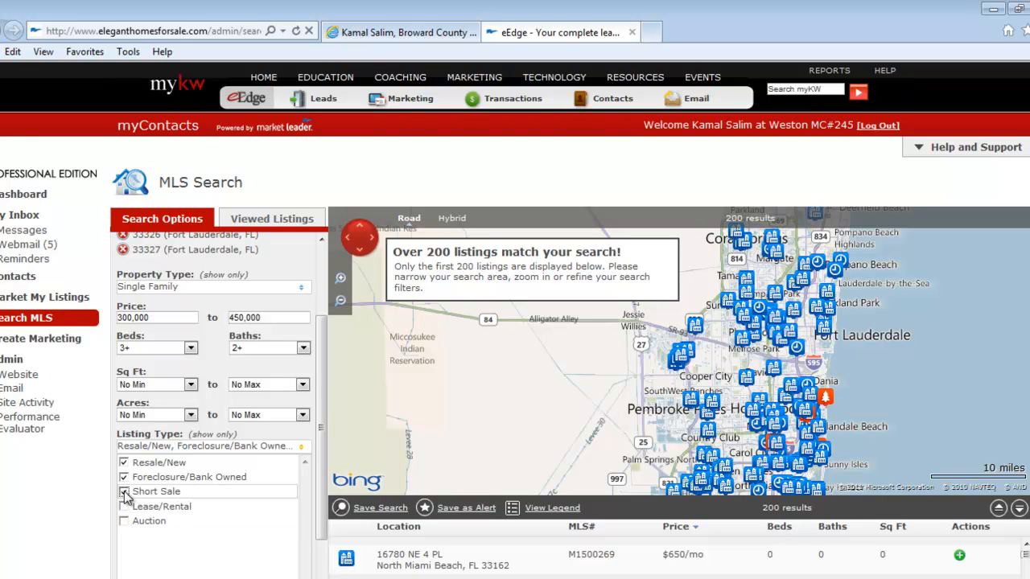
{"action": "left_click", "coordinate": [125, 493]}
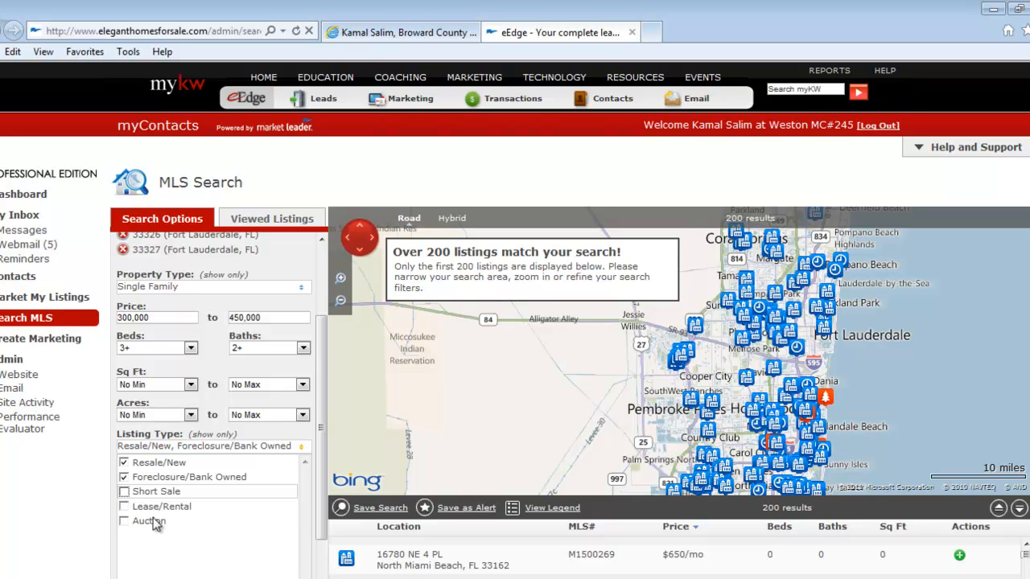
{"action": "left_click", "coordinate": [124, 478]}
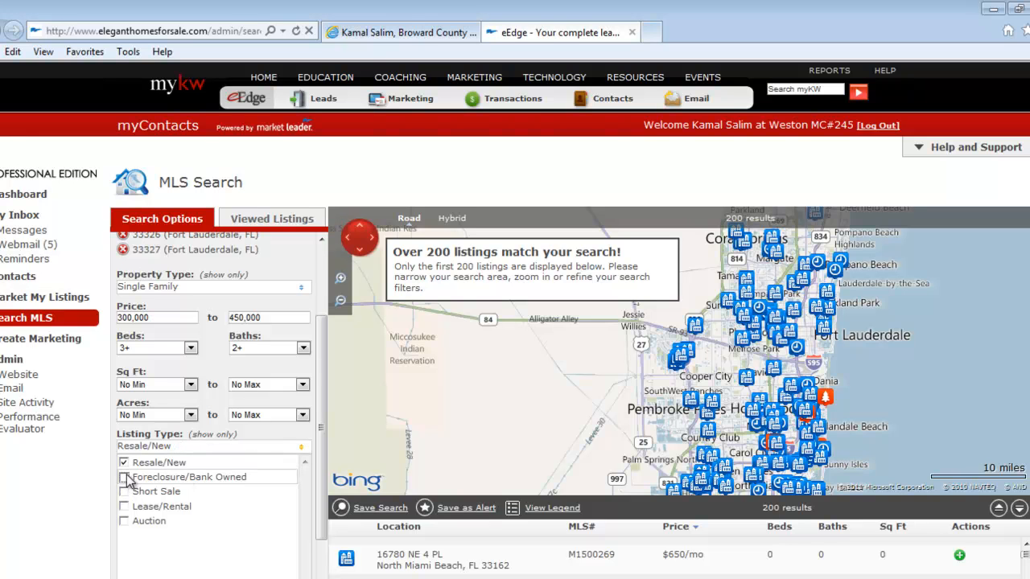
{"action": "left_click", "coordinate": [124, 478]}
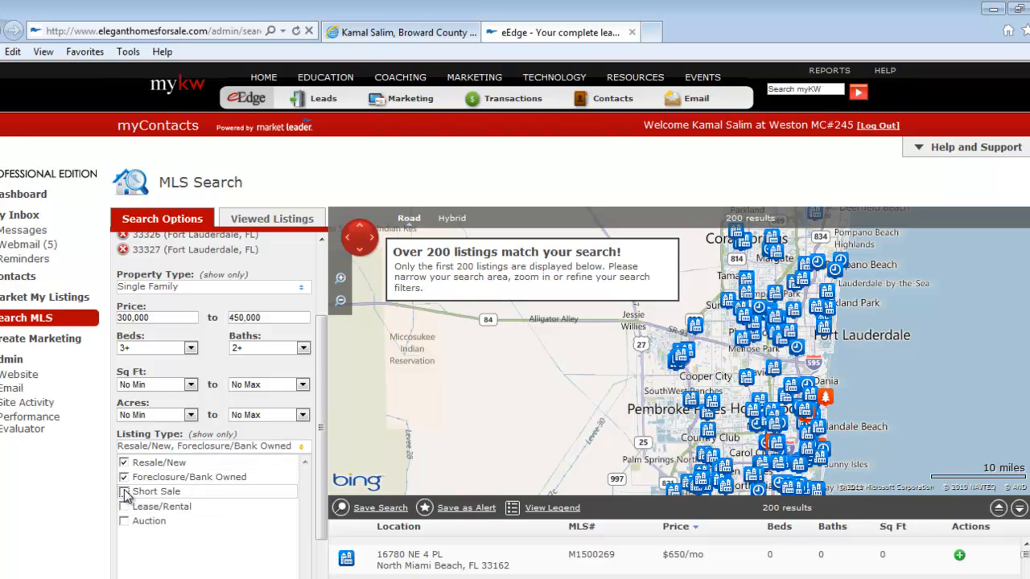
{"action": "left_click", "coordinate": [125, 493]}
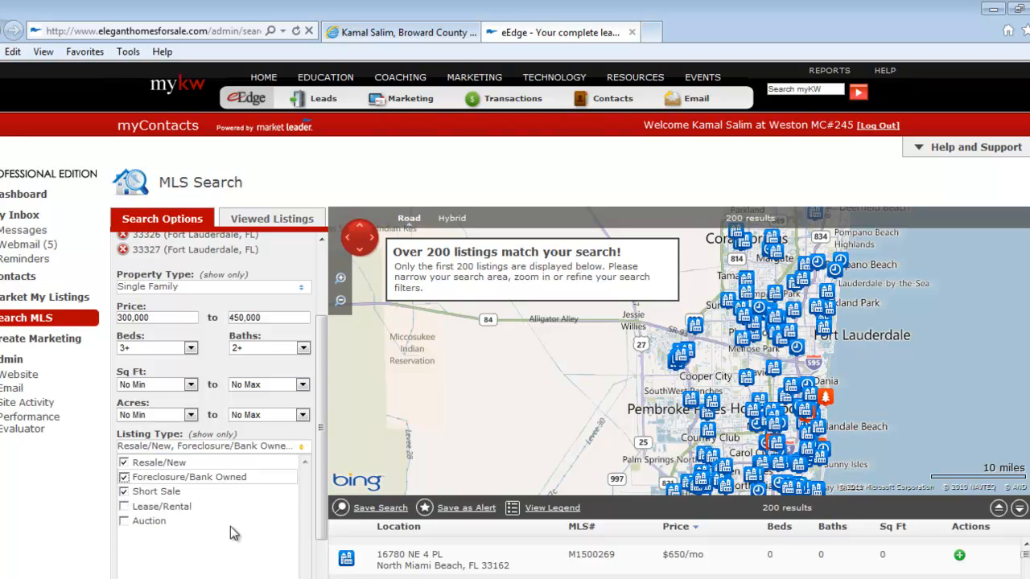
{"action": "scroll", "coordinate": [254, 462], "scroll_direction": "up", "scroll_amount": 3}
{"action": "scroll", "coordinate": [250, 402], "scroll_direction": "down", "scroll_amount": 6}
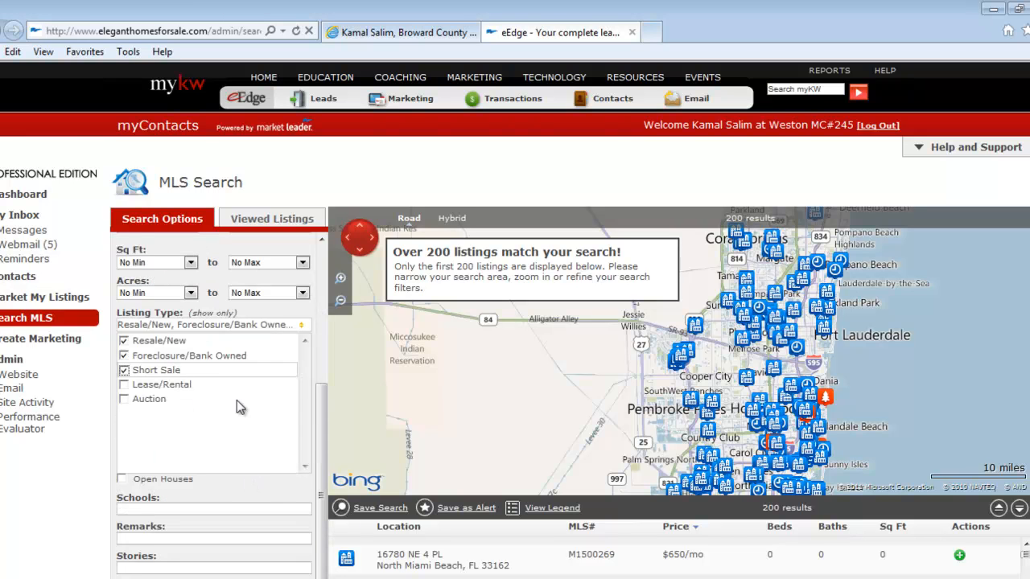
{"action": "left_click", "coordinate": [282, 325]}
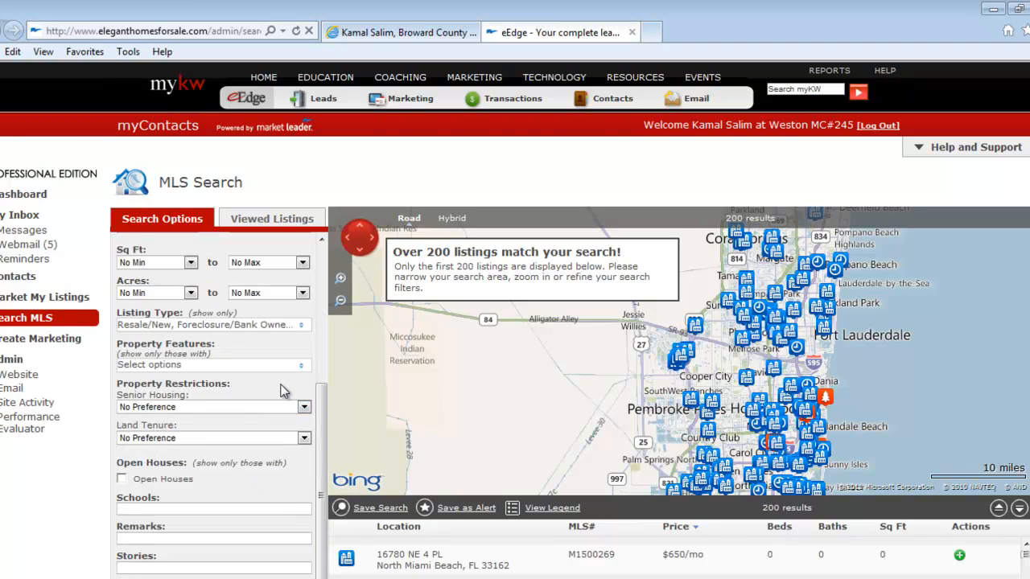
Review the property features list, then run the MLS search, returning 47 listings.
{"action": "left_click", "coordinate": [302, 368]}
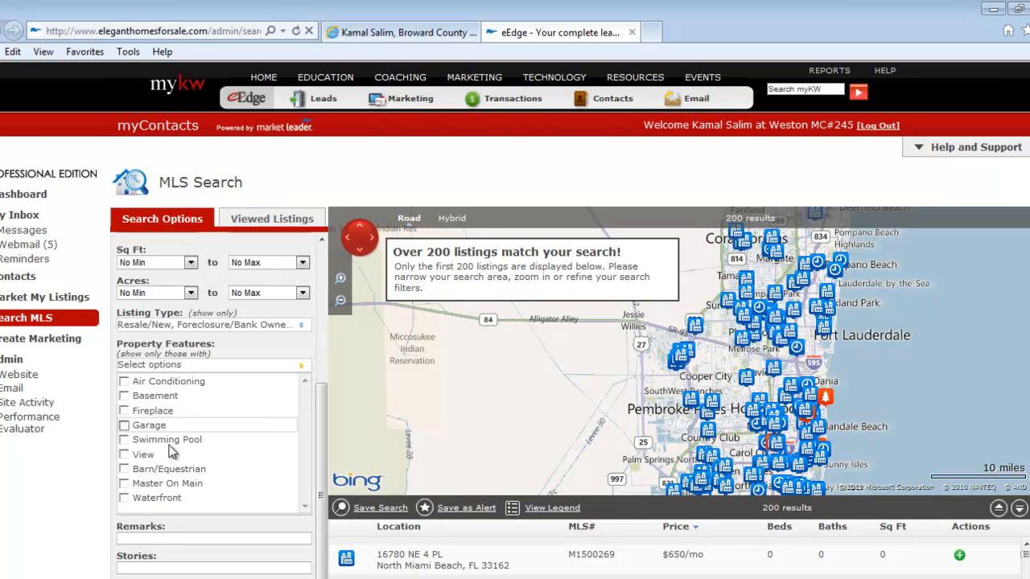
{"action": "left_click", "coordinate": [282, 353]}
{"action": "scroll", "coordinate": [207, 358], "scroll_direction": "up", "scroll_amount": 5}
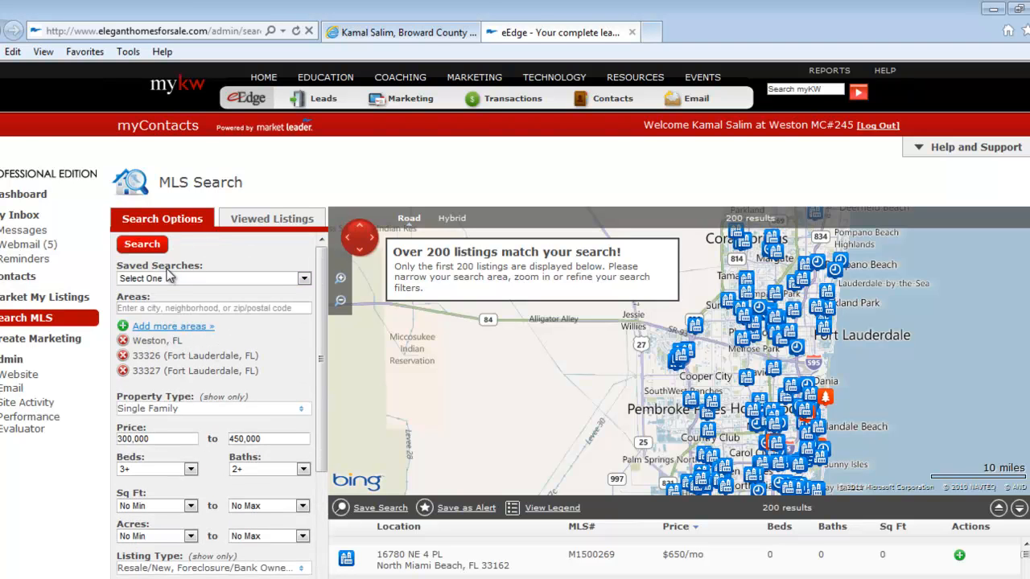
{"action": "left_click", "coordinate": [144, 248]}
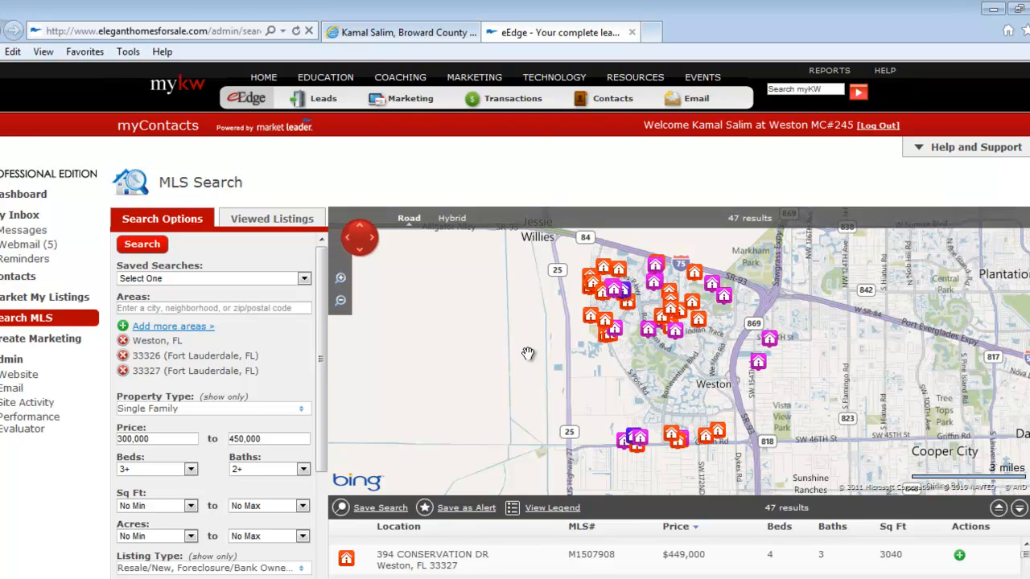
Scroll through the 47 price-sorted results, led by two $449,000 homes and a $445,000 one.
{"action": "scroll", "coordinate": [515, 322], "scroll_direction": "down", "scroll_amount": 3}
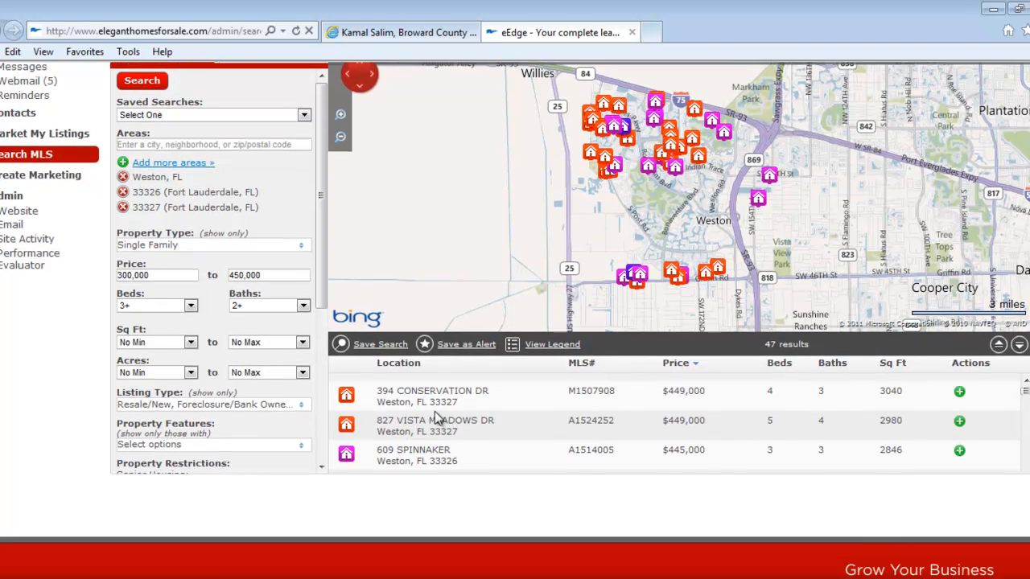
{"action": "scroll", "coordinate": [515, 322], "scroll_direction": "up", "scroll_amount": 2}
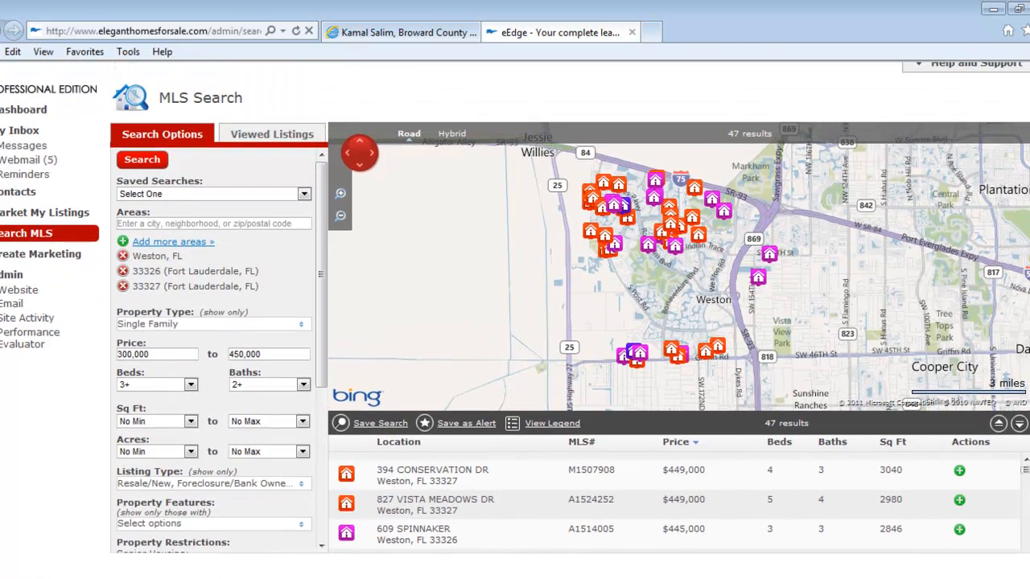
{"action": "scroll", "coordinate": [713, 377], "scroll_direction": "down", "scroll_amount": 1}
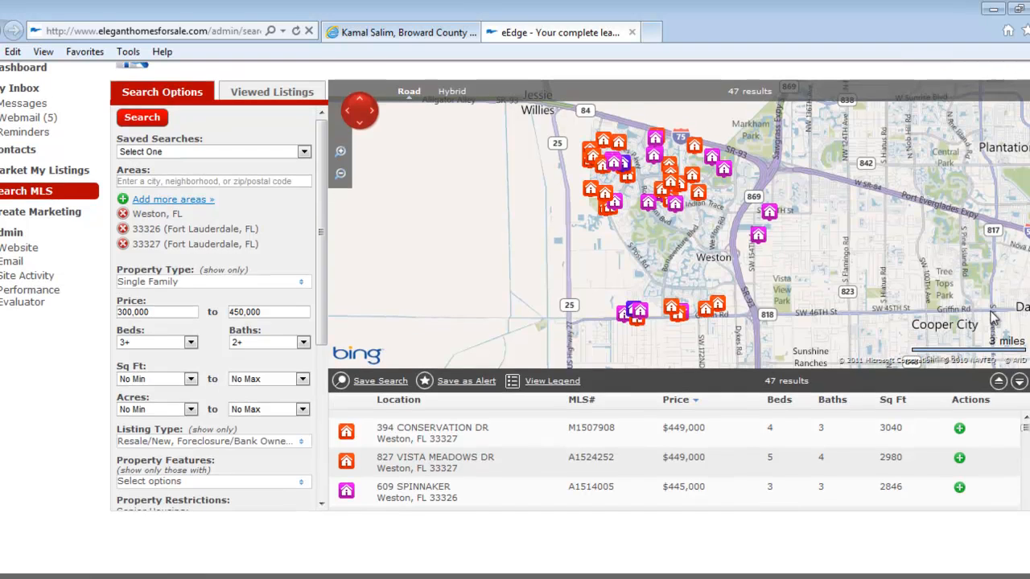
{"action": "left_click", "coordinate": [515, 435]}
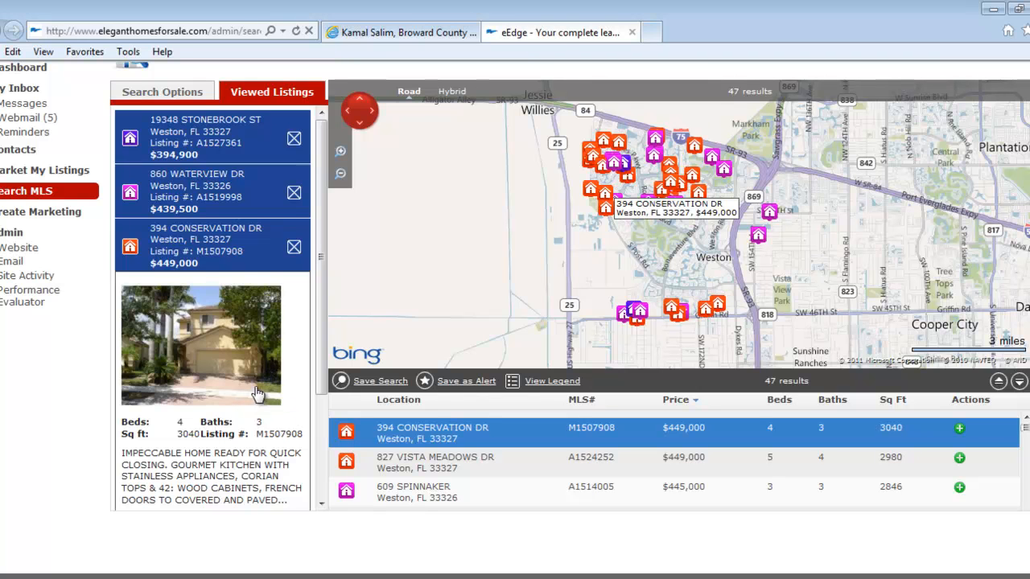
{"action": "scroll", "coordinate": [261, 380], "scroll_direction": "down", "scroll_amount": 1}
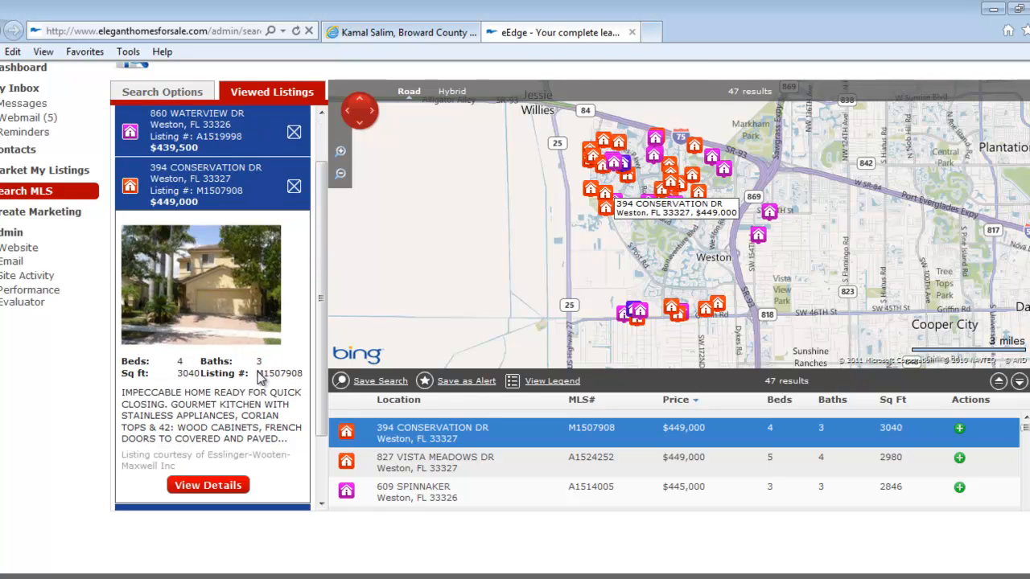
{"action": "left_click", "coordinate": [208, 487]}
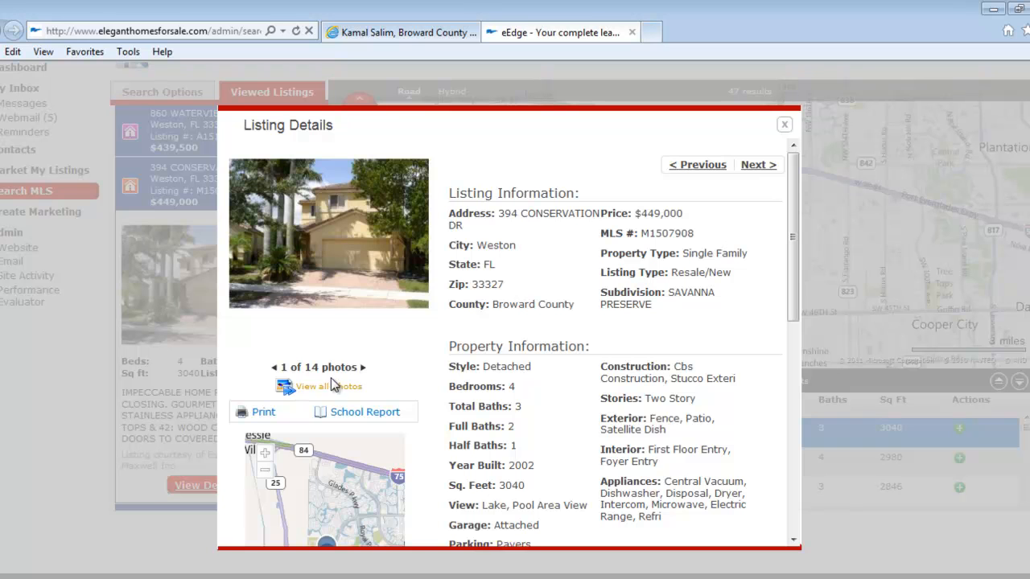
{"action": "left_click", "coordinate": [362, 367]}
{"action": "left_click", "coordinate": [362, 368]}
{"action": "left_click", "coordinate": [363, 367]}
{"action": "left_click", "coordinate": [362, 368]}
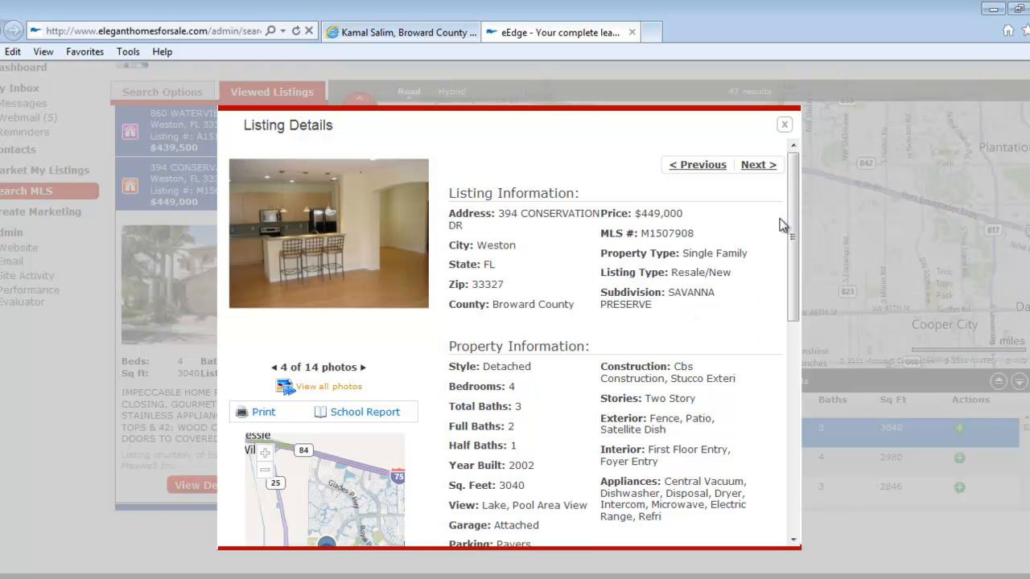
{"action": "left_click_drag", "start_coordinate": [794, 202], "coordinate": [792, 379]}
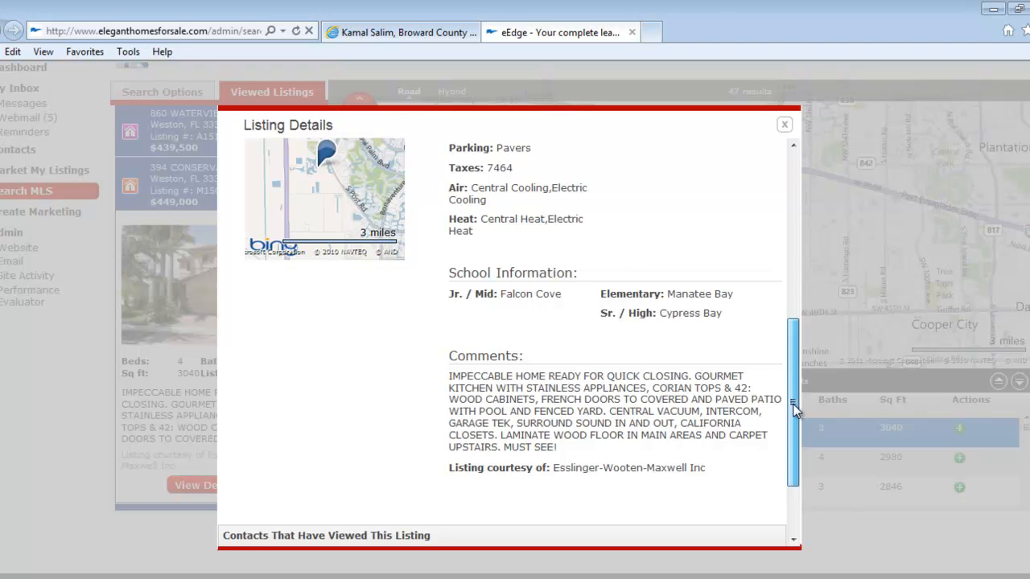
{"action": "scroll", "coordinate": [792, 403], "scroll_direction": "up", "scroll_amount": 3}
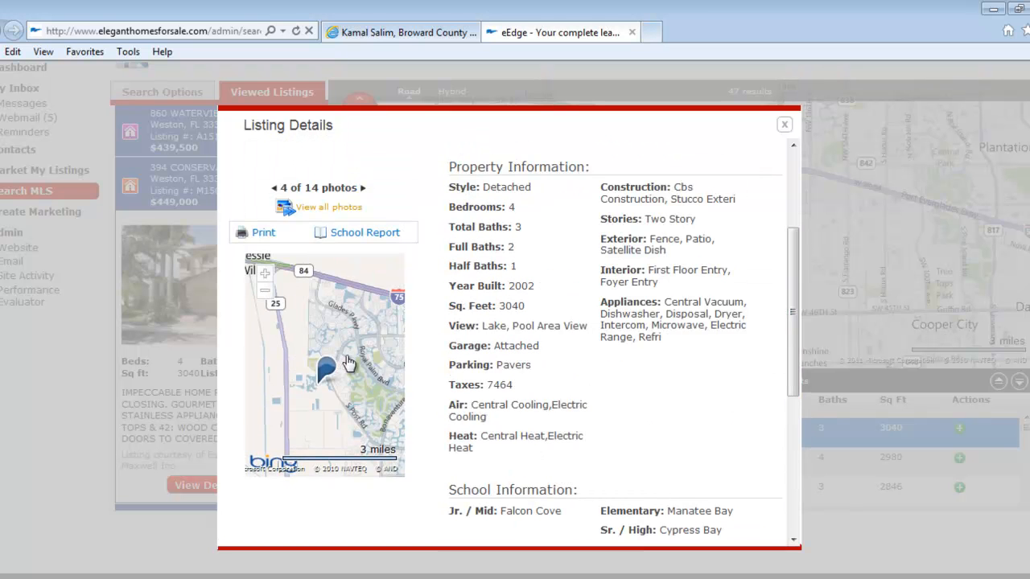
{"action": "scroll", "coordinate": [344, 360], "scroll_direction": "up", "scroll_amount": 2}
{"action": "scroll", "coordinate": [344, 360], "scroll_direction": "down", "scroll_amount": 1}
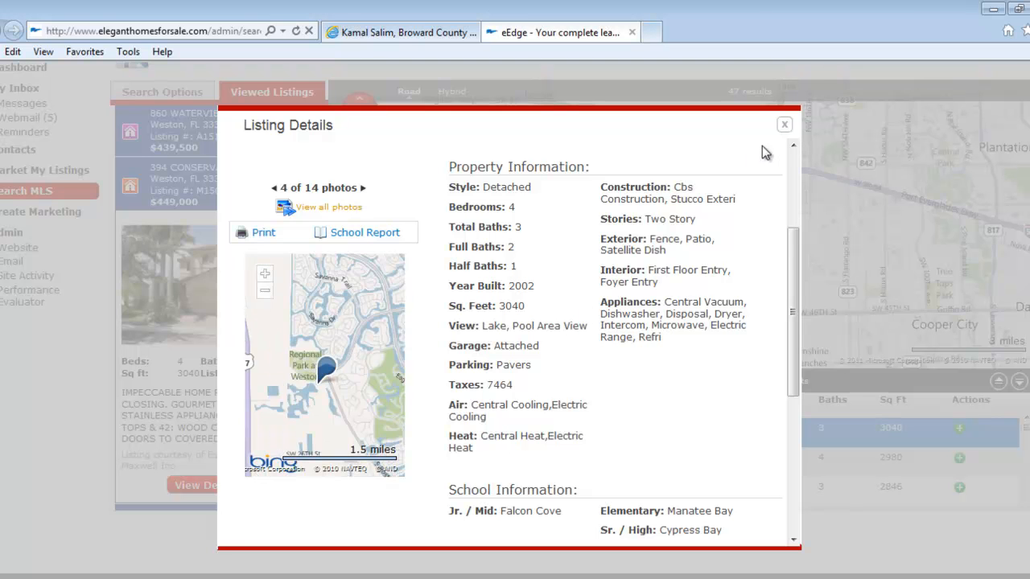
{"action": "left_click", "coordinate": [784, 126]}
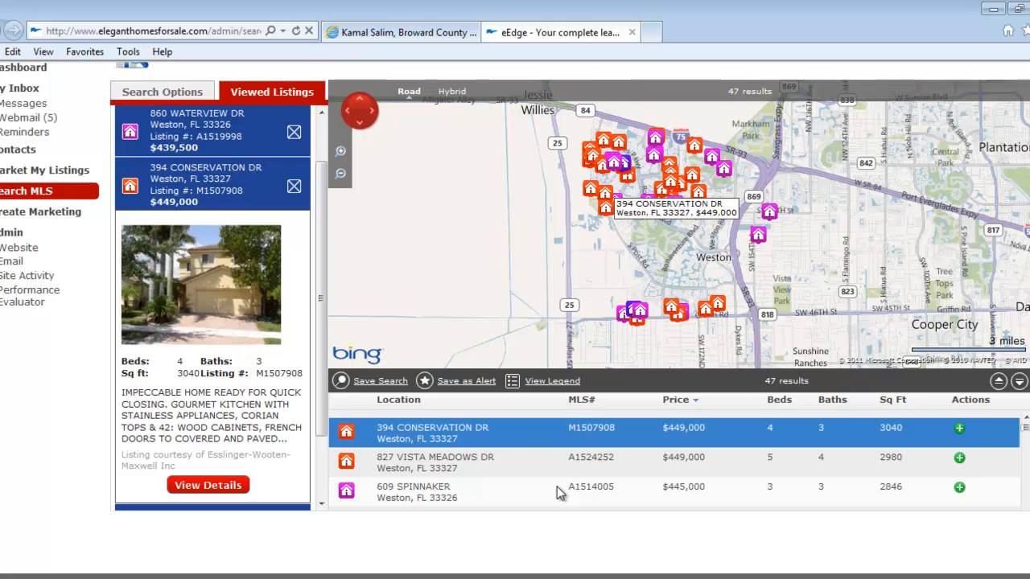
{"action": "left_click", "coordinate": [960, 431]}
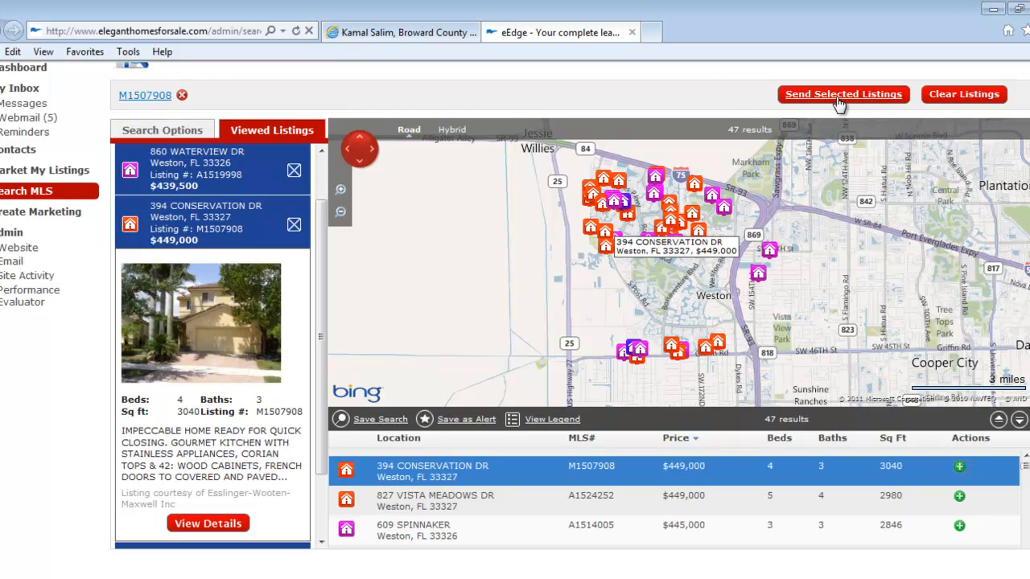
{"action": "scroll", "coordinate": [603, 365], "scroll_direction": "down", "scroll_amount": 2}
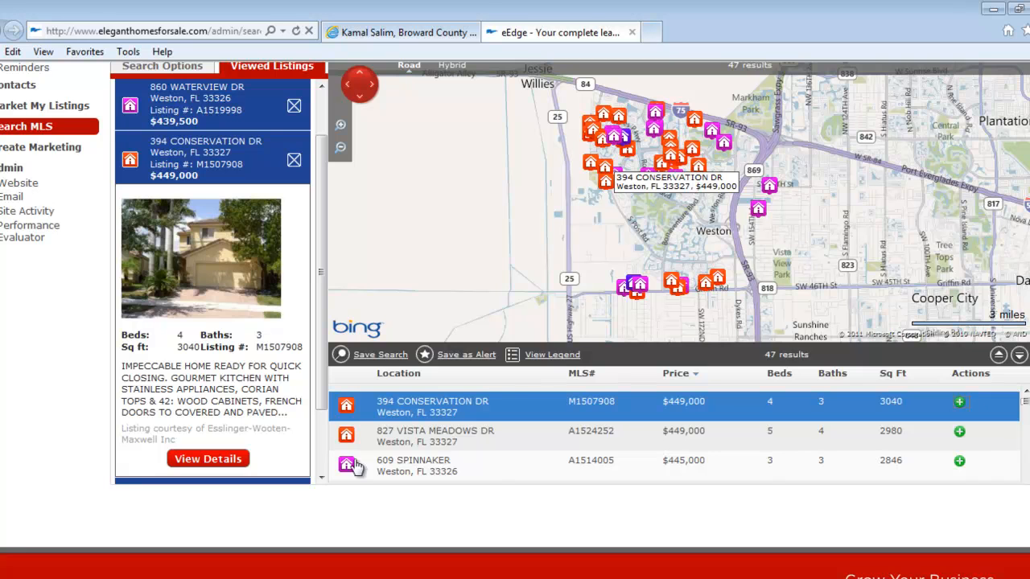
{"action": "left_click", "coordinate": [501, 468]}
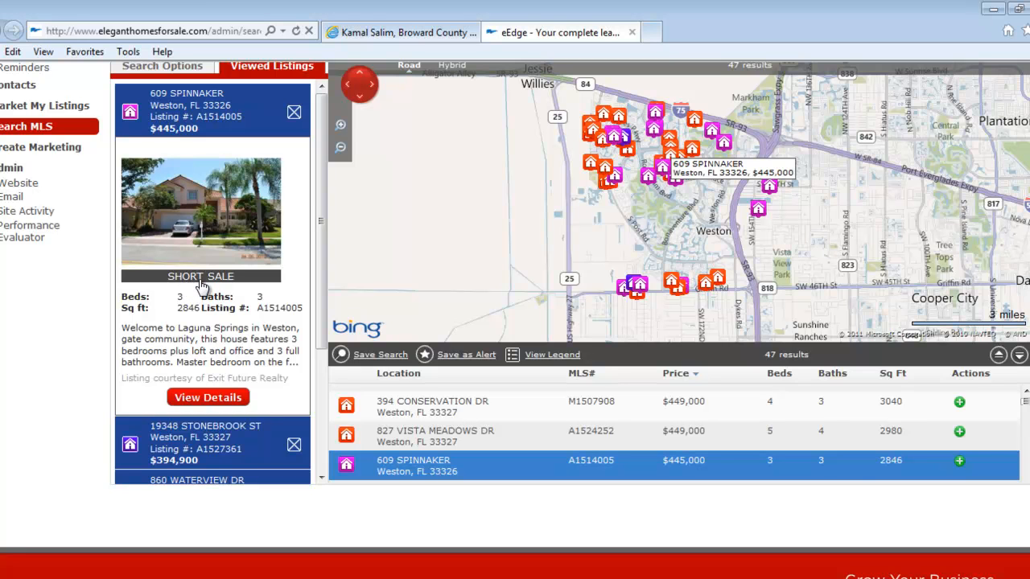
{"action": "left_click_drag", "start_coordinate": [1026, 409], "coordinate": [1026, 434]}
{"action": "left_click", "coordinate": [505, 427]}
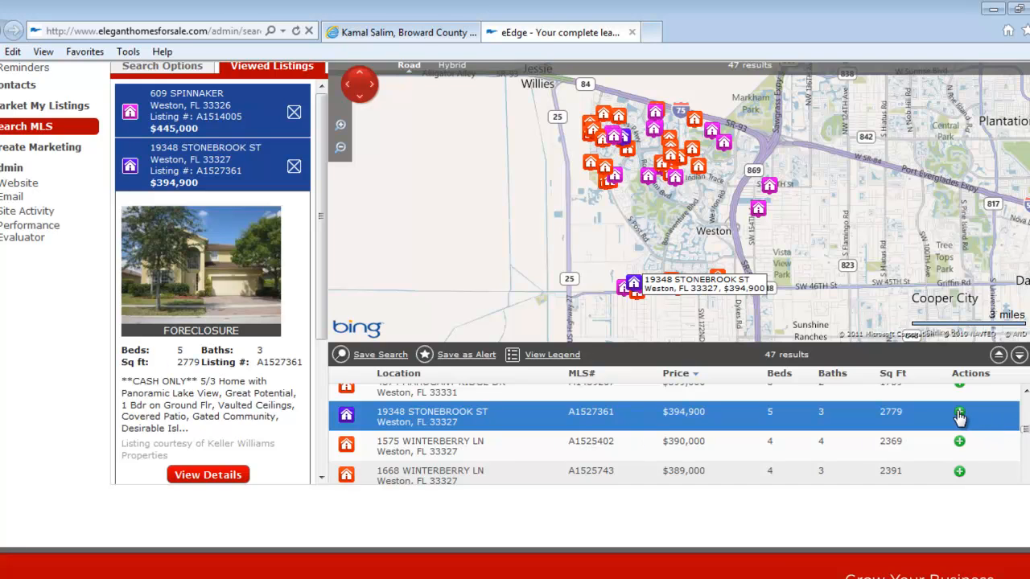
{"action": "left_click", "coordinate": [960, 471]}
{"action": "scroll", "coordinate": [1025, 435], "scroll_direction": "up", "scroll_amount": 5}
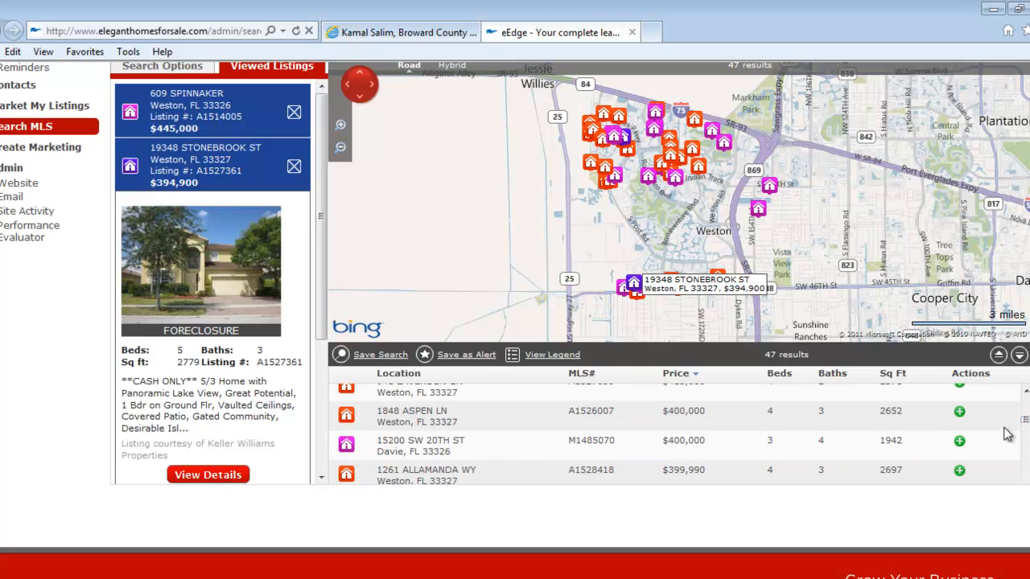
{"action": "left_click", "coordinate": [960, 413]}
{"action": "scroll", "coordinate": [515, 322], "scroll_direction": "up", "scroll_amount": 1}
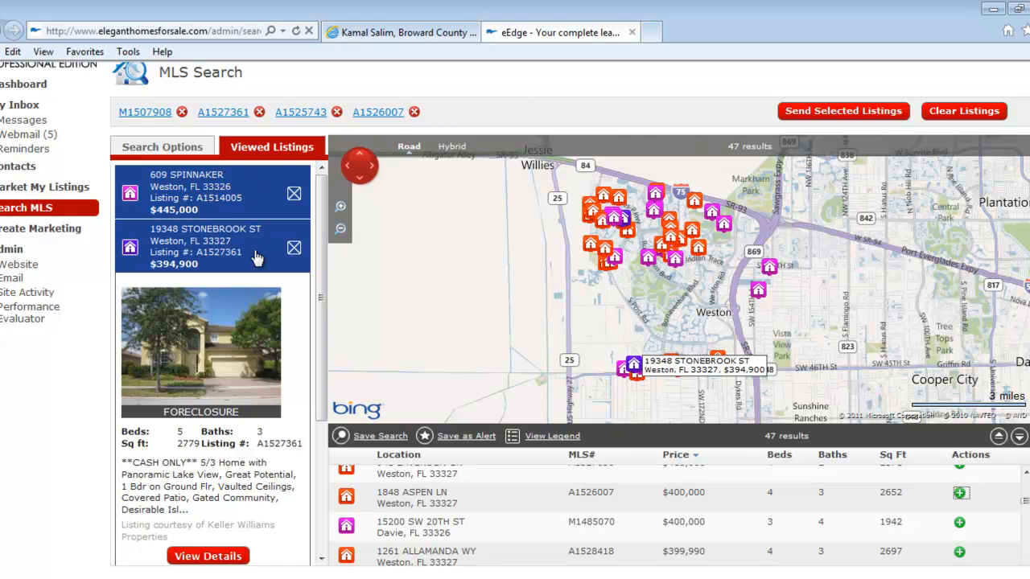
Review the details of queued listing M1507908, then close them.
{"action": "left_click", "coordinate": [142, 113]}
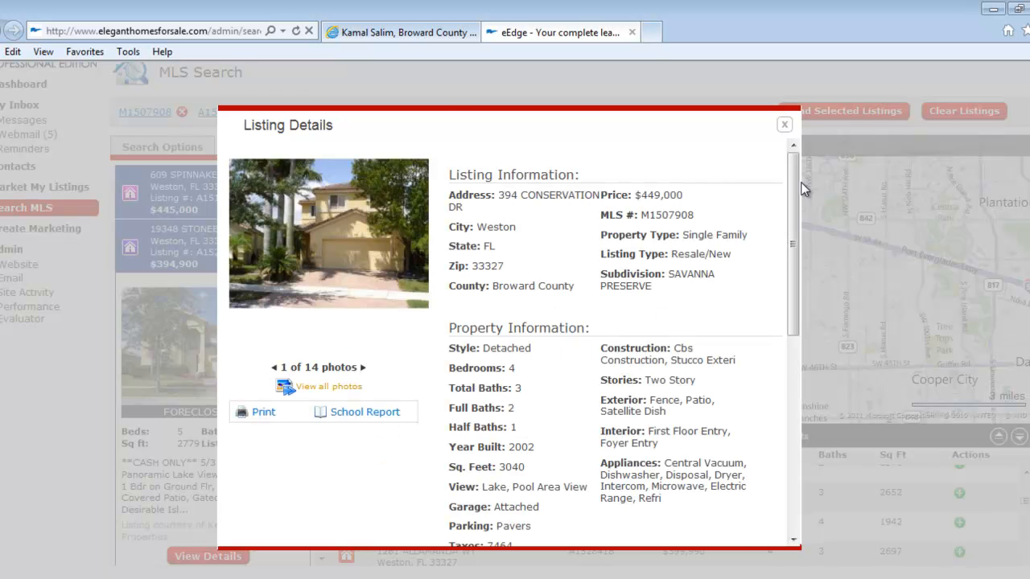
{"action": "mouse_move", "coordinate": [790, 186]}
{"action": "left_mouse_down"}
{"action": "mouse_move", "coordinate": [785, 345]}
{"action": "mouse_move", "coordinate": [778, 184]}
{"action": "left_mouse_up"}
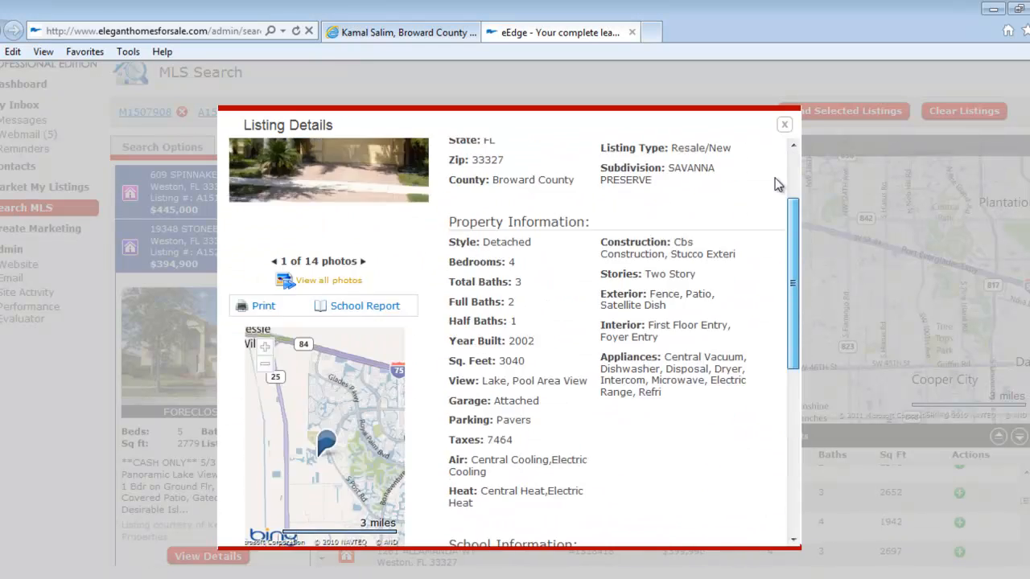
{"action": "left_click", "coordinate": [784, 126]}
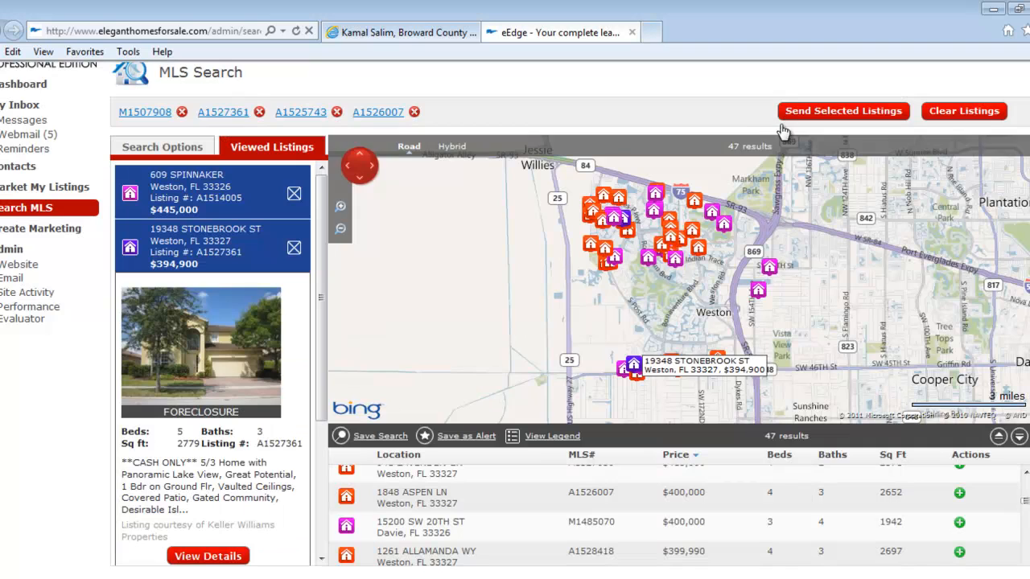
Review listing A1527361's details, then remove it from the send queue.
{"action": "left_click", "coordinate": [224, 113]}
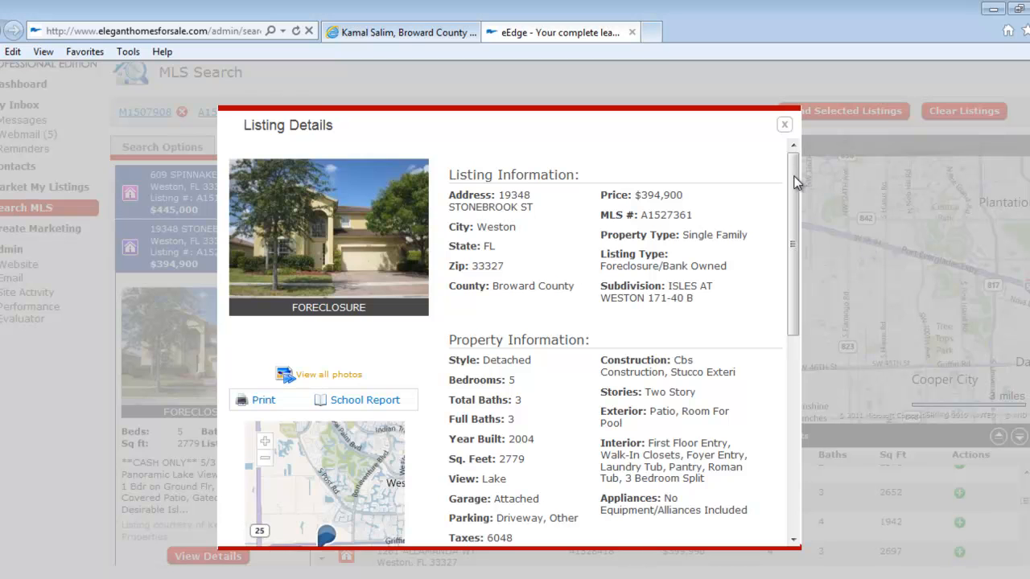
{"action": "scroll", "coordinate": [799, 241], "scroll_direction": "down", "scroll_amount": 3}
{"action": "scroll", "coordinate": [774, 222], "scroll_direction": "up", "scroll_amount": 3}
{"action": "left_click", "coordinate": [784, 125]}
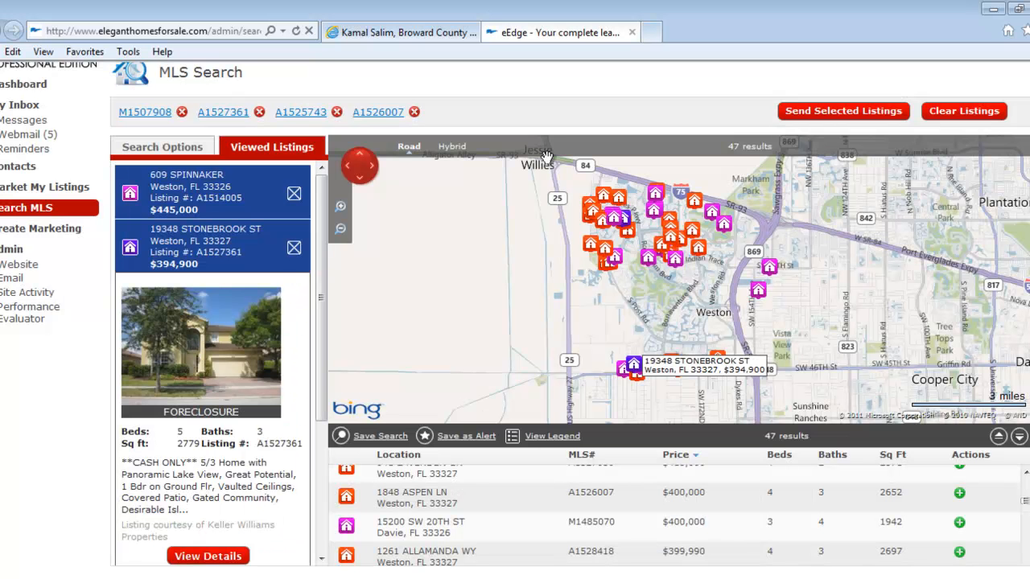
{"action": "left_click", "coordinate": [259, 113]}
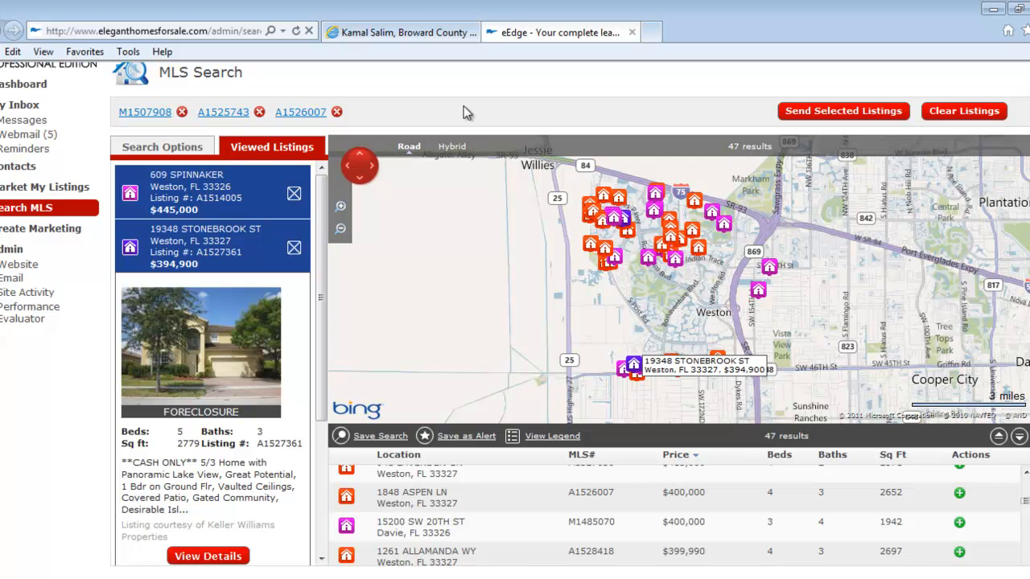
Start the queued-listings email, change its subject to 'nerw homes in your area', and address it to the contact.
{"action": "left_click", "coordinate": [835, 112]}
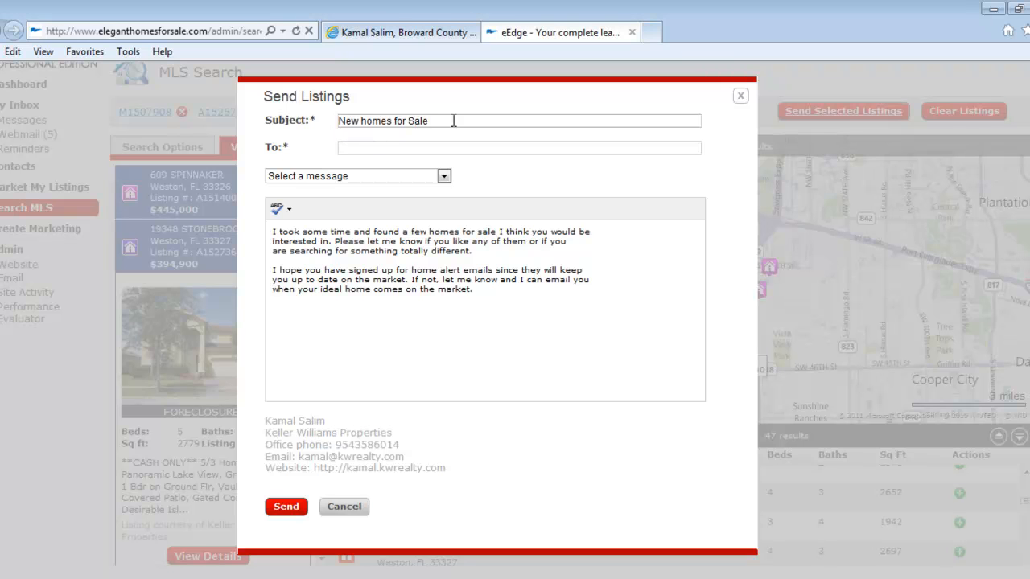
{"action": "left_click_drag", "start_coordinate": [454, 120], "coordinate": [382, 121]}
{"action": "key", "text": "BackSpace"}
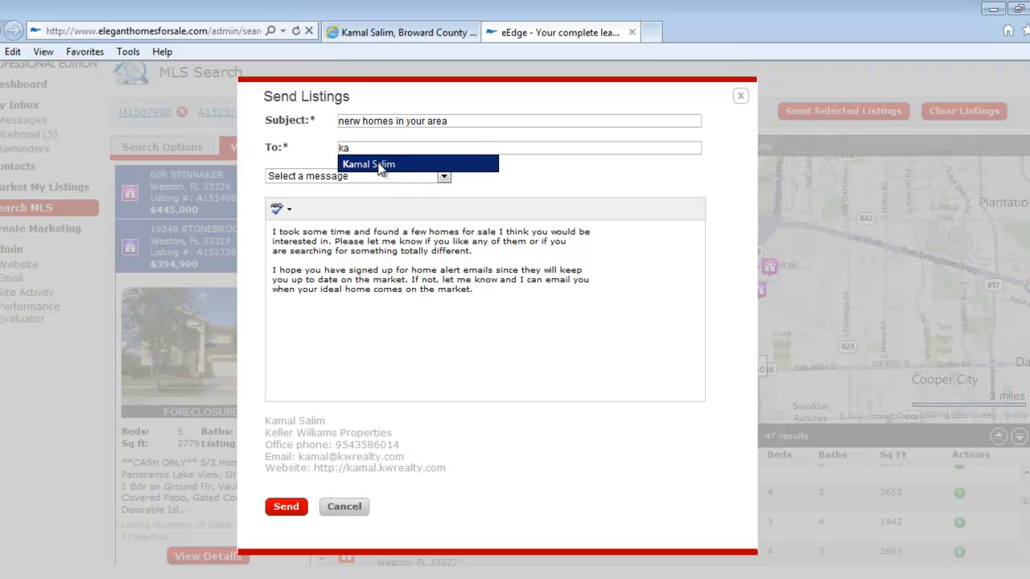
{"action": "left_click", "coordinate": [380, 166]}
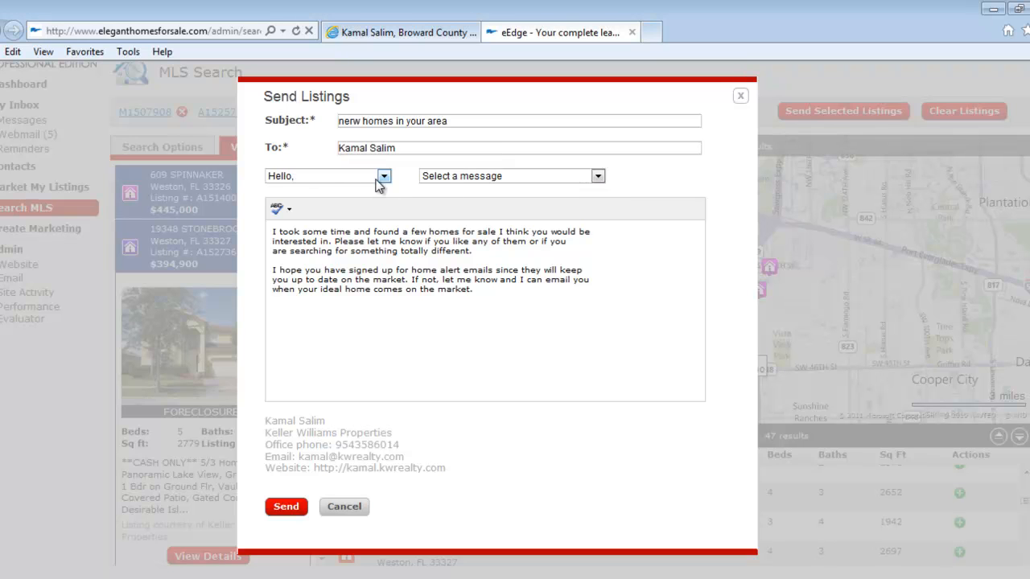
Set the email greeting to the informal 'Hi' with the contact's first name.
{"action": "left_click", "coordinate": [376, 182]}
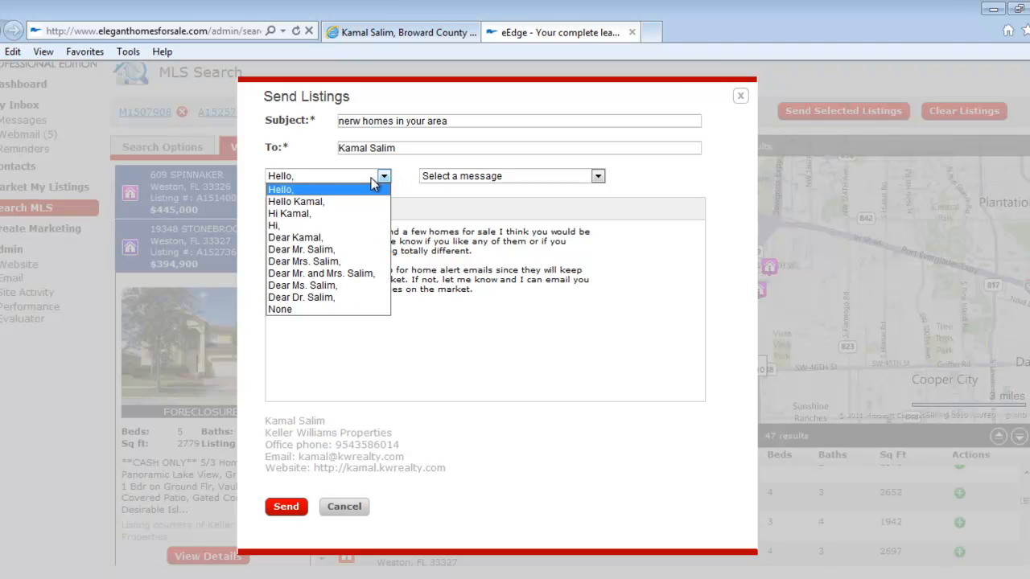
{"action": "left_click", "coordinate": [334, 208]}
{"action": "left_click", "coordinate": [354, 181]}
{"action": "left_click", "coordinate": [311, 212]}
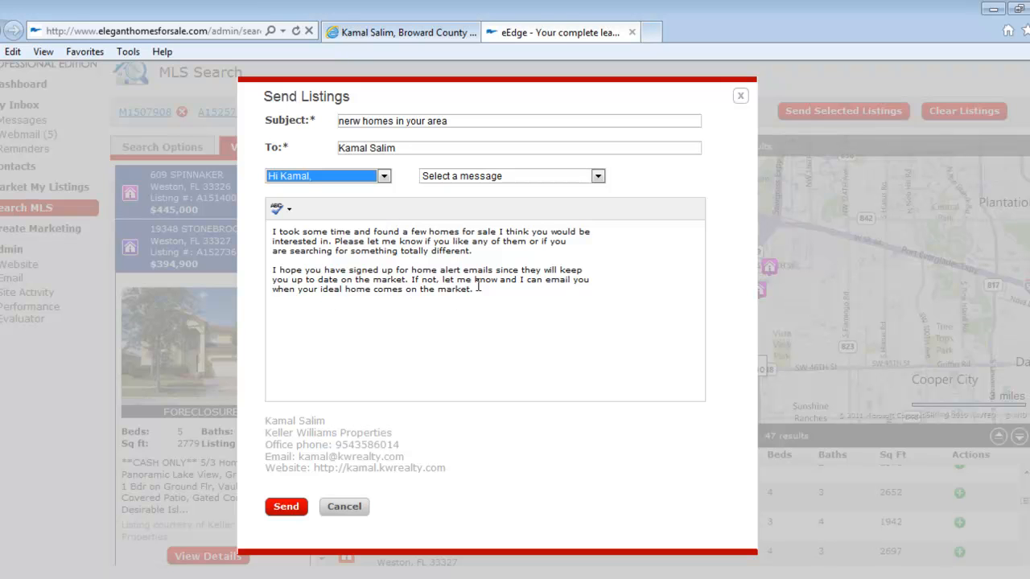
Remove the second paragraph about home alerts from the message and send the email.
{"action": "left_click_drag", "start_coordinate": [480, 291], "coordinate": [270, 274]}
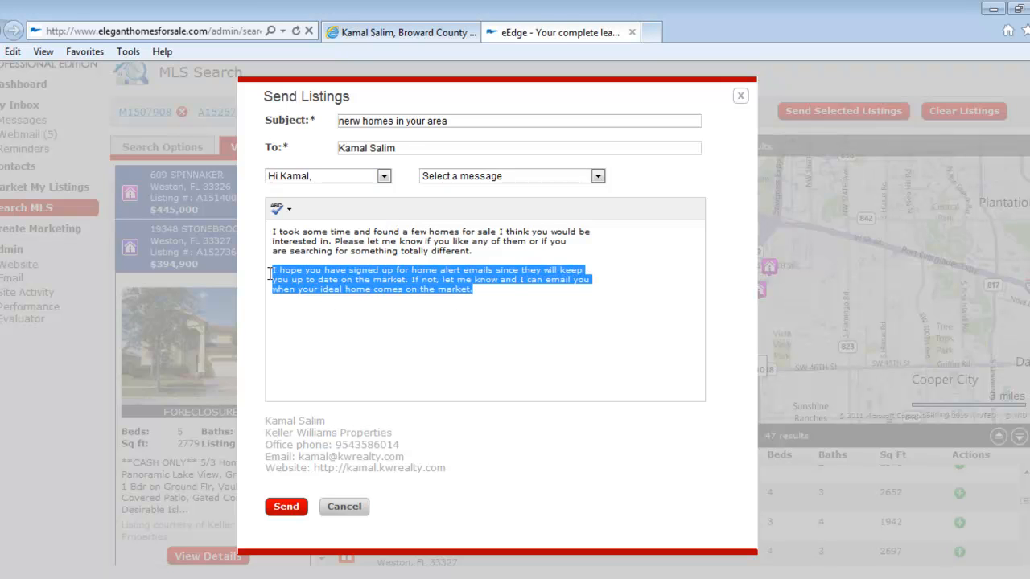
{"action": "key", "text": "Delete"}
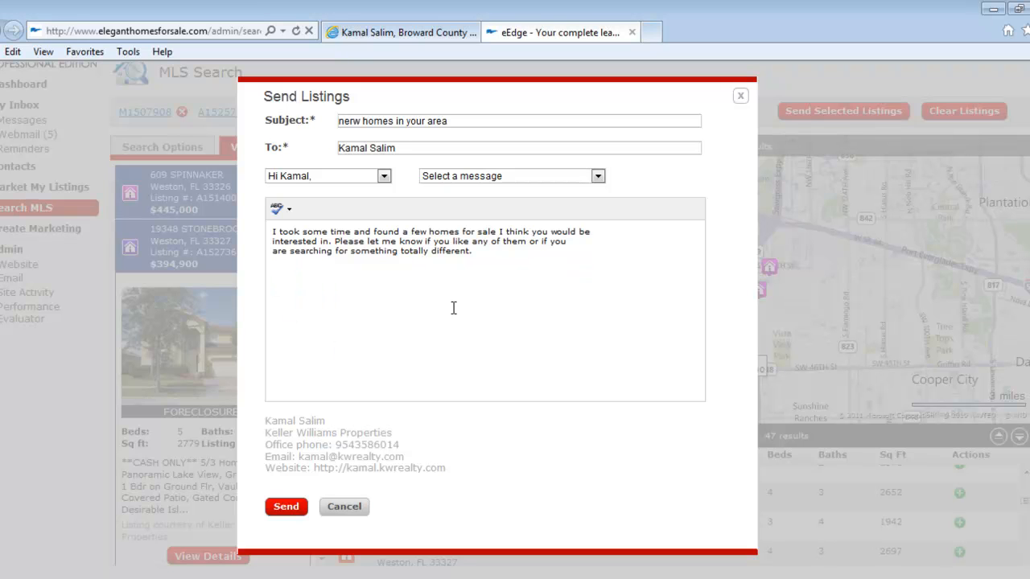
{"action": "left_click_drag", "start_coordinate": [473, 252], "coordinate": [274, 232]}
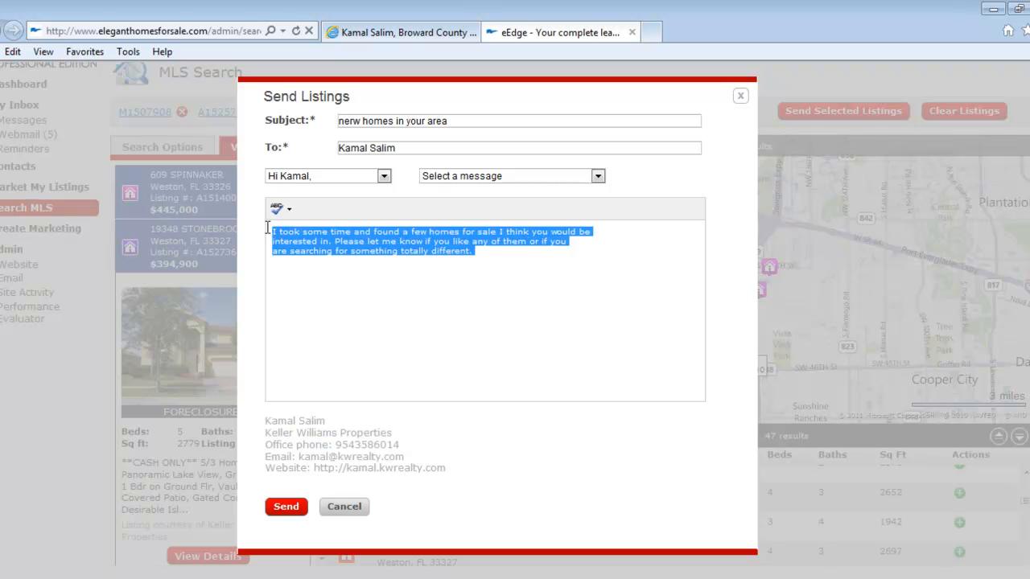
{"action": "left_click", "coordinate": [527, 286]}
{"action": "left_click", "coordinate": [285, 507]}
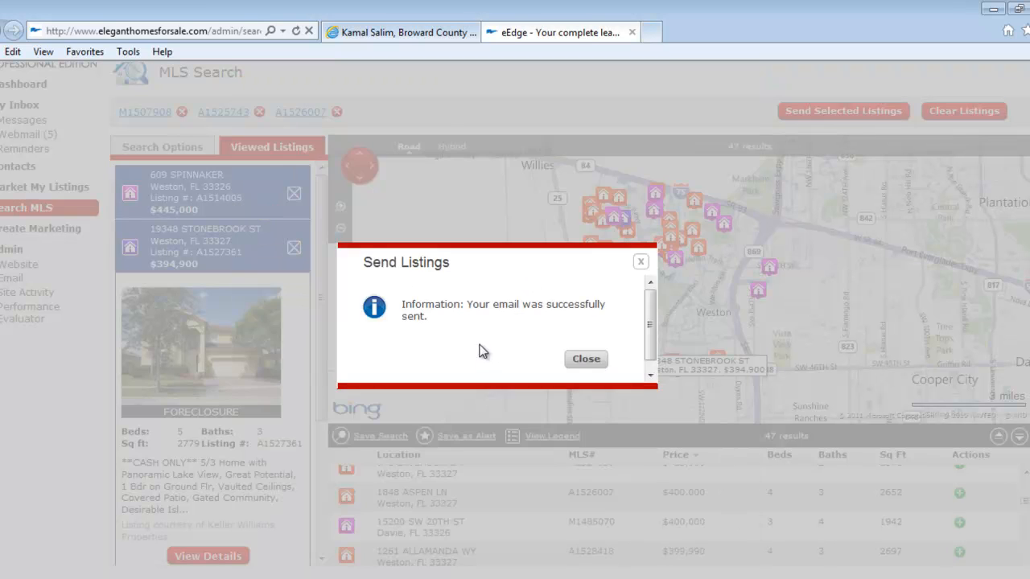
Close the email-sent confirmation and go to the Contacts list.
{"action": "left_click", "coordinate": [590, 361]}
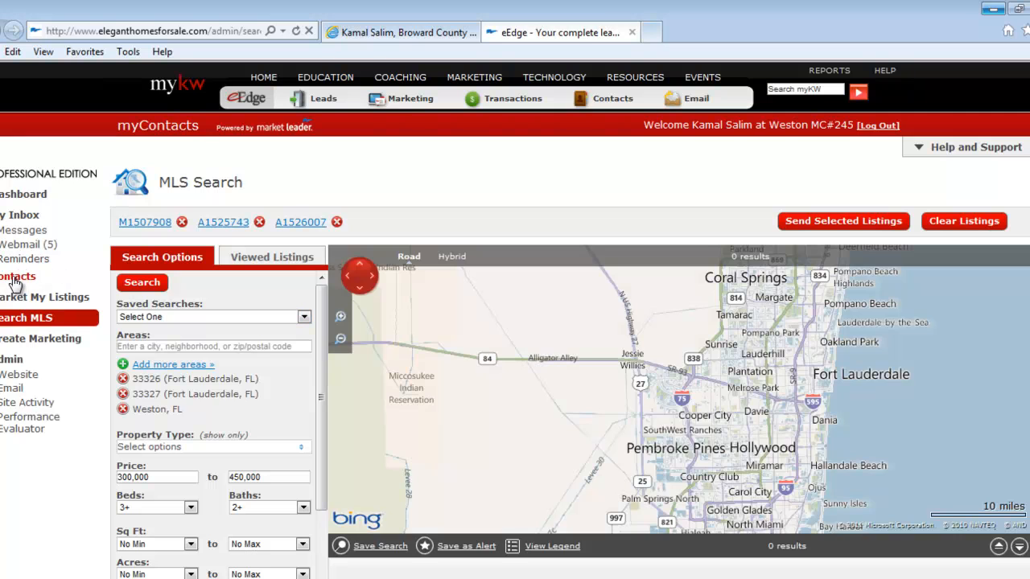
{"action": "left_click", "coordinate": [18, 277]}
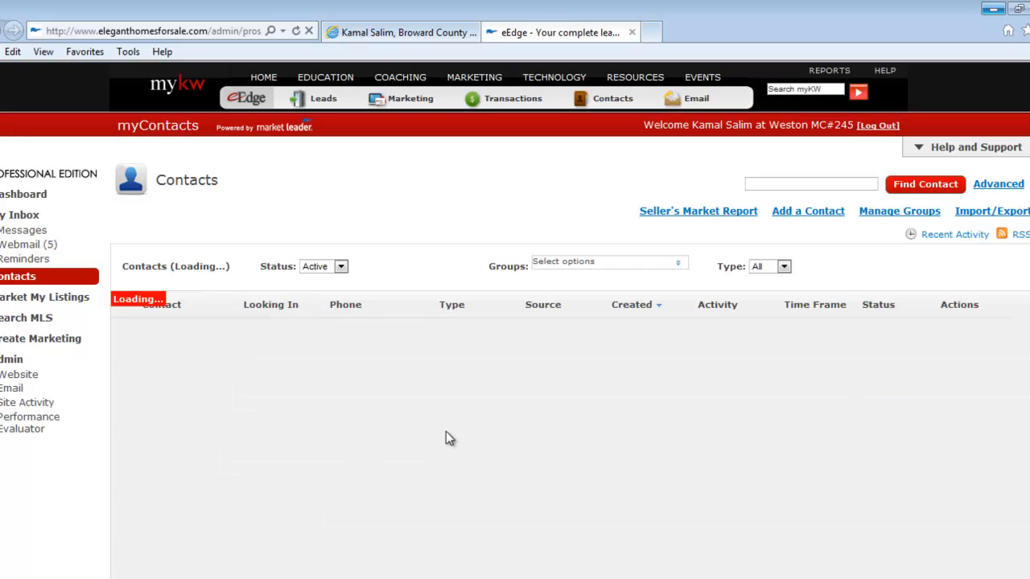
Open the contact's record and review the Listings tab: one daily alert, one saved, five viewed listings.
{"action": "scroll", "coordinate": [407, 455], "scroll_direction": "down", "scroll_amount": 1}
{"action": "scroll", "coordinate": [407, 456], "scroll_direction": "down", "scroll_amount": 3}
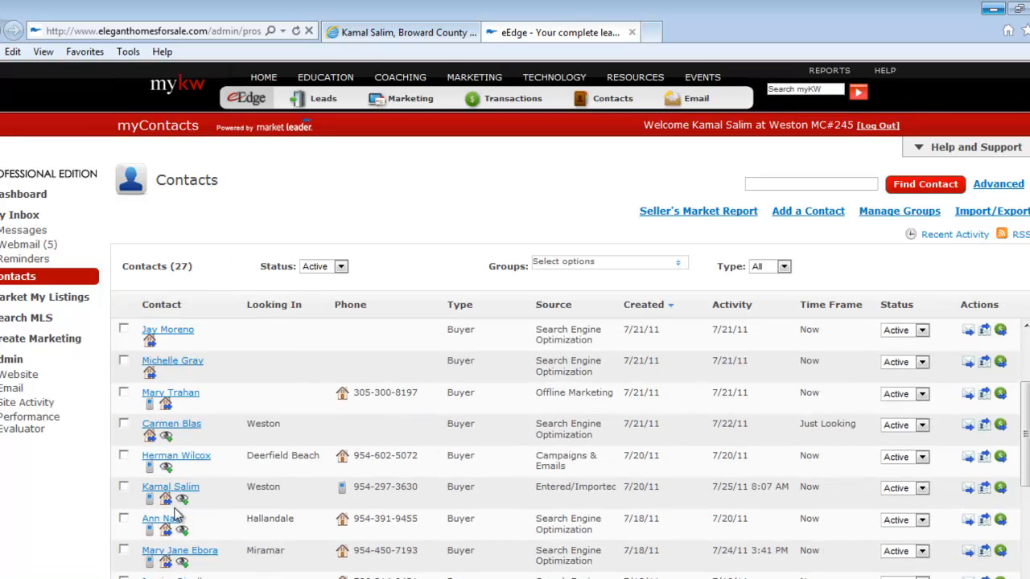
{"action": "left_click", "coordinate": [184, 491]}
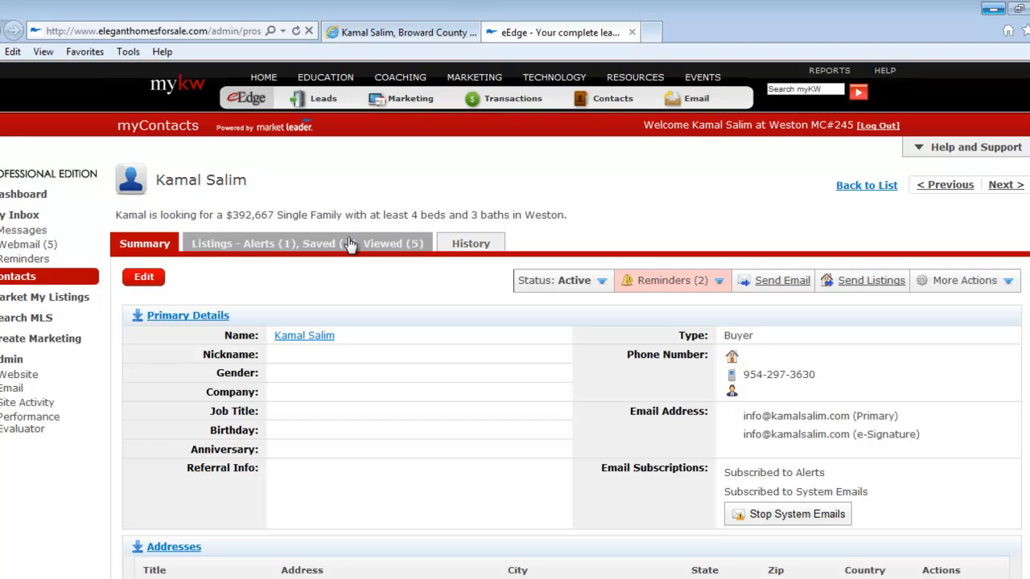
{"action": "left_click", "coordinate": [310, 249]}
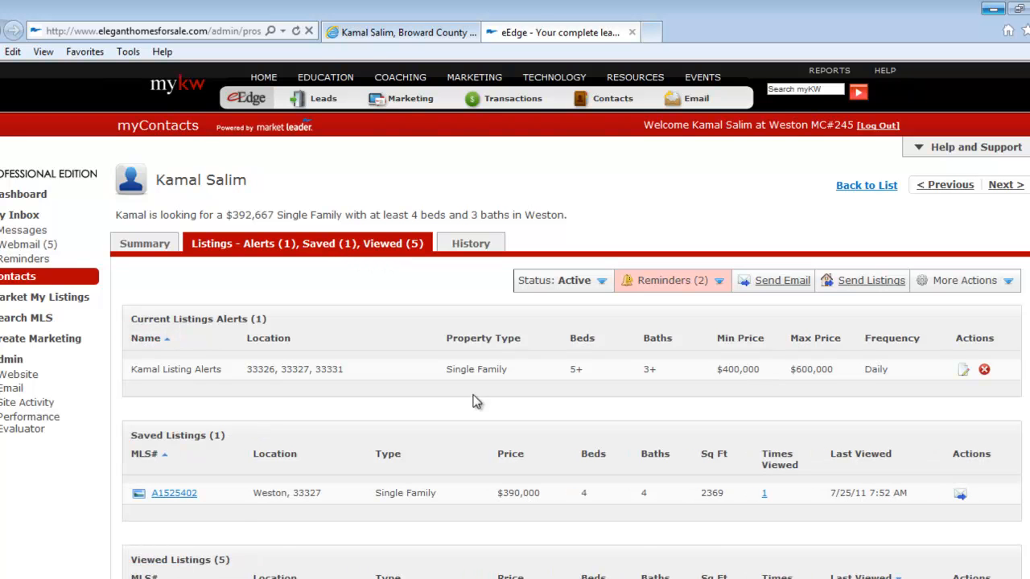
{"action": "scroll", "coordinate": [563, 397], "scroll_direction": "down", "scroll_amount": 3}
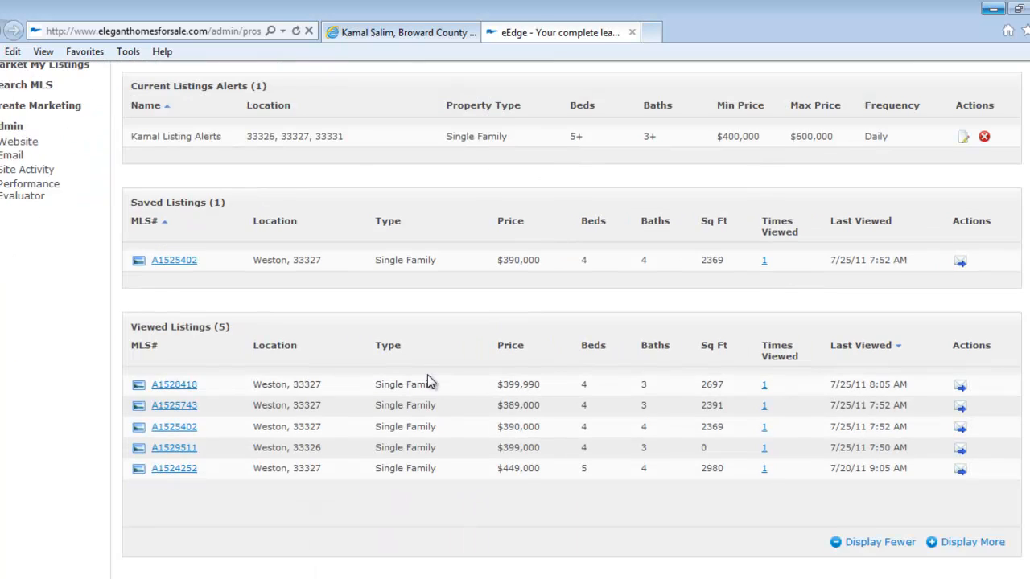
{"action": "scroll", "coordinate": [433, 378], "scroll_direction": "up", "scroll_amount": 3}
{"action": "scroll", "coordinate": [427, 371], "scroll_direction": "down", "scroll_amount": 1}
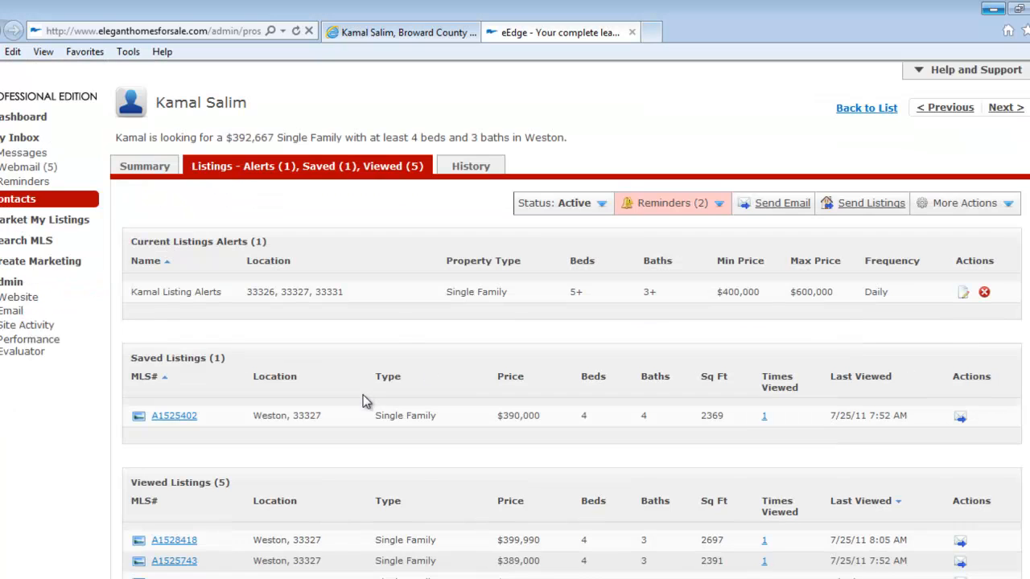
{"action": "scroll", "coordinate": [384, 330], "scroll_direction": "up", "scroll_amount": 2}
{"action": "scroll", "coordinate": [395, 346], "scroll_direction": "down", "scroll_amount": 3}
{"action": "scroll", "coordinate": [396, 358], "scroll_direction": "down", "scroll_amount": 1}
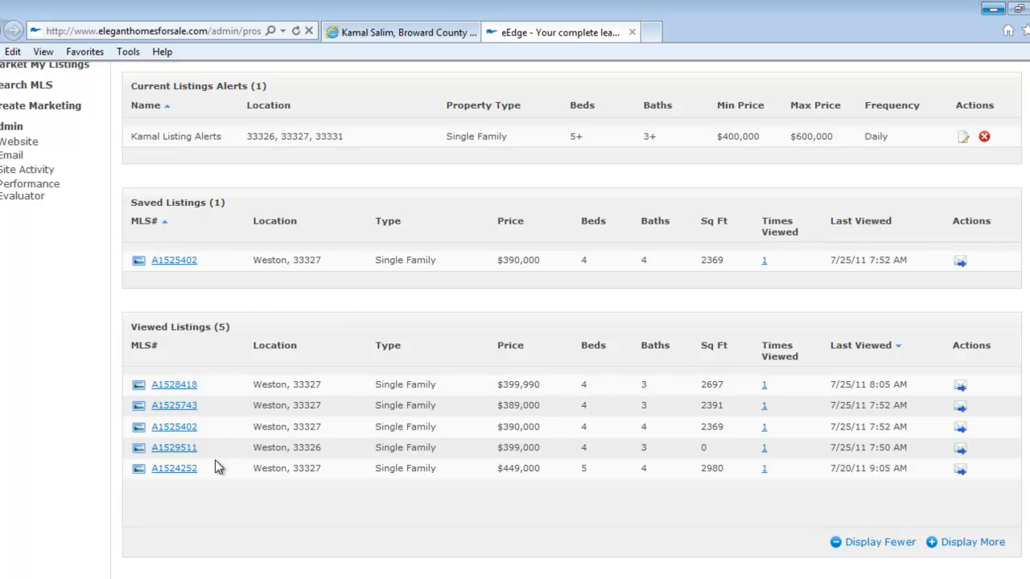
{"action": "left_click", "coordinate": [164, 406]}
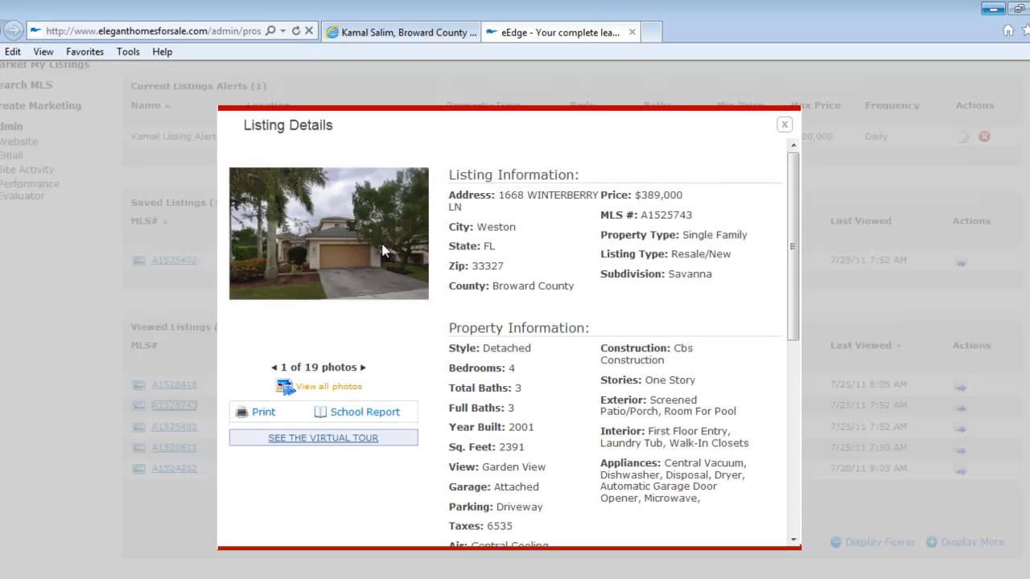
{"action": "scroll", "coordinate": [459, 283], "scroll_direction": "down", "scroll_amount": 5}
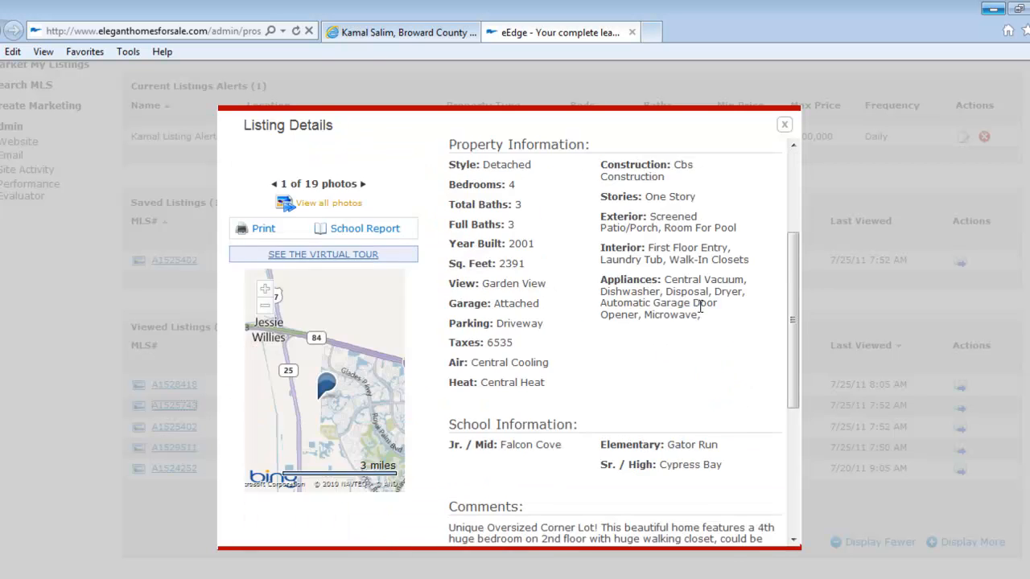
{"action": "scroll", "coordinate": [589, 441], "scroll_direction": "up", "scroll_amount": 8}
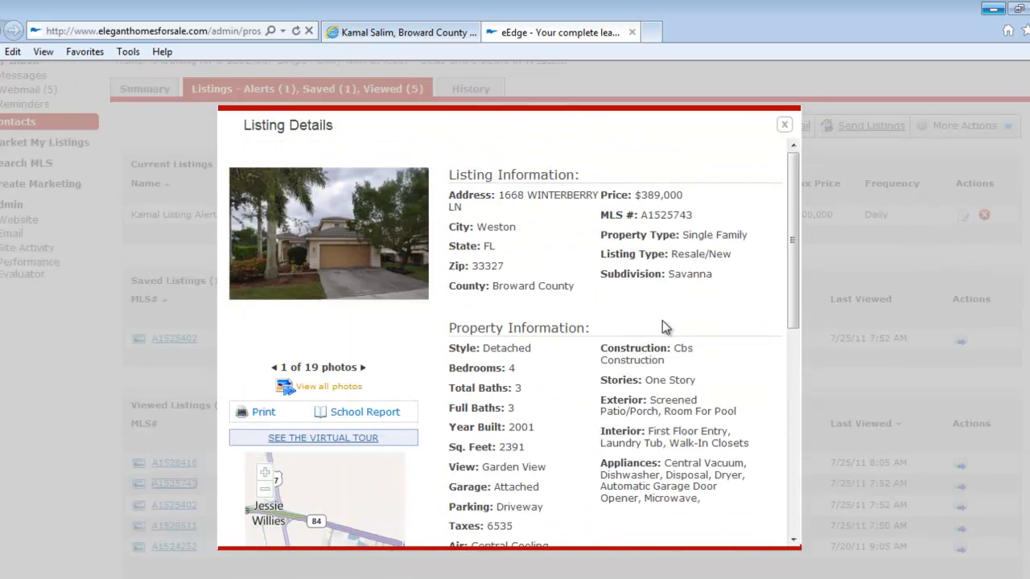
{"action": "left_click", "coordinate": [785, 127]}
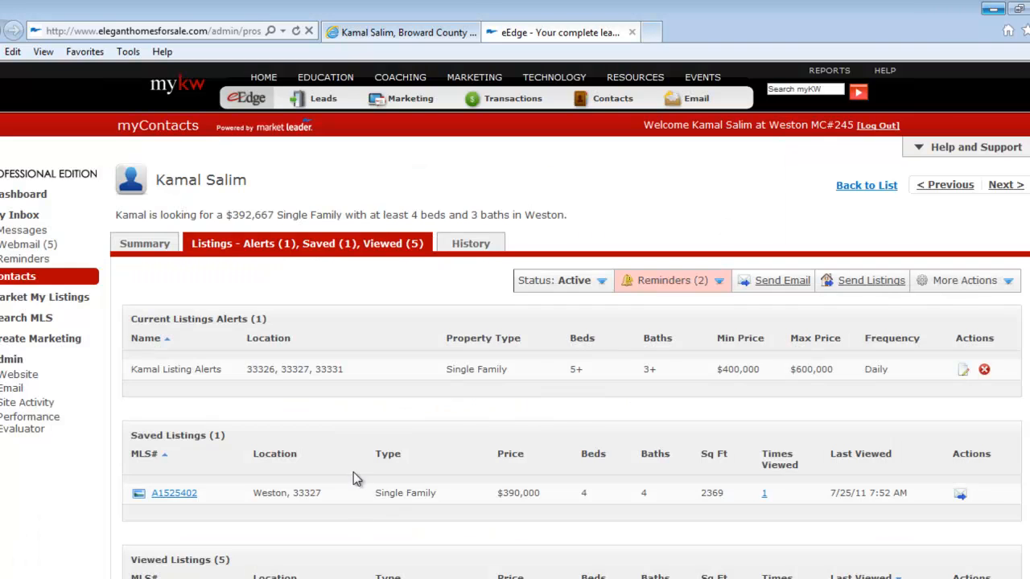
{"action": "scroll", "coordinate": [451, 413], "scroll_direction": "down", "scroll_amount": 1}
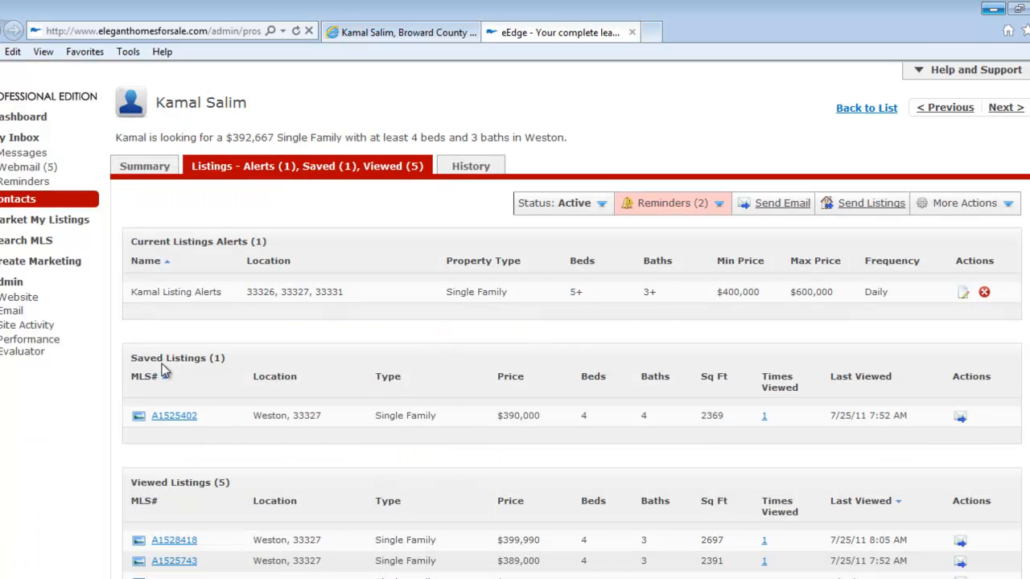
{"action": "left_click", "coordinate": [171, 417]}
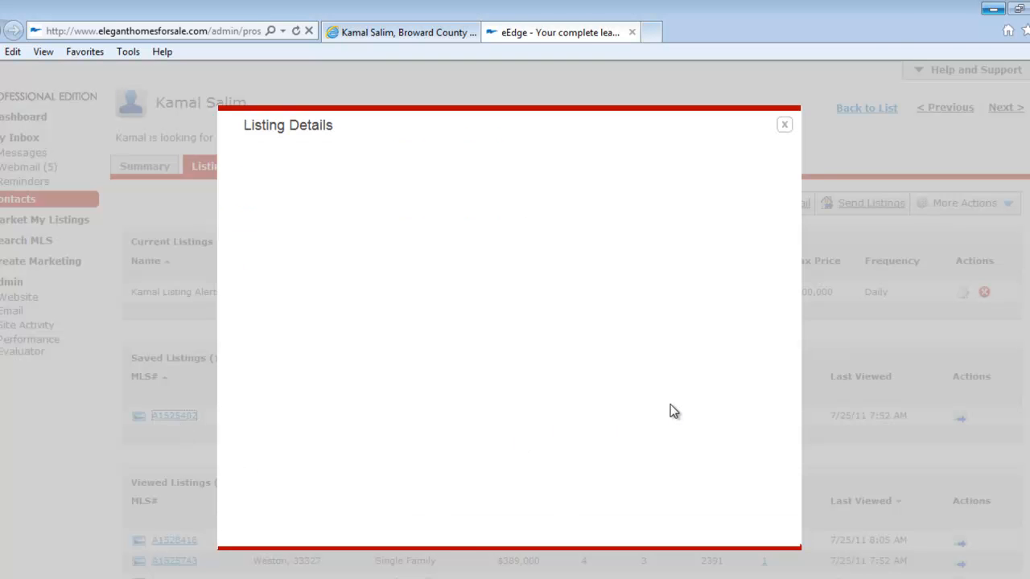
{"action": "scroll", "coordinate": [570, 365], "scroll_direction": "down", "scroll_amount": 4}
{"action": "scroll", "coordinate": [572, 371], "scroll_direction": "up", "scroll_amount": 4}
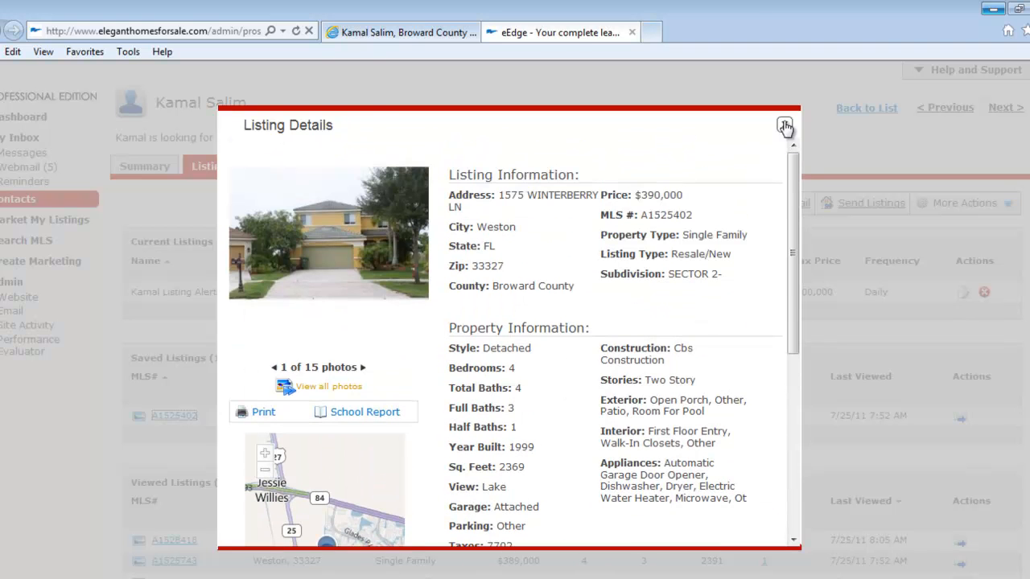
{"action": "left_click", "coordinate": [785, 127]}
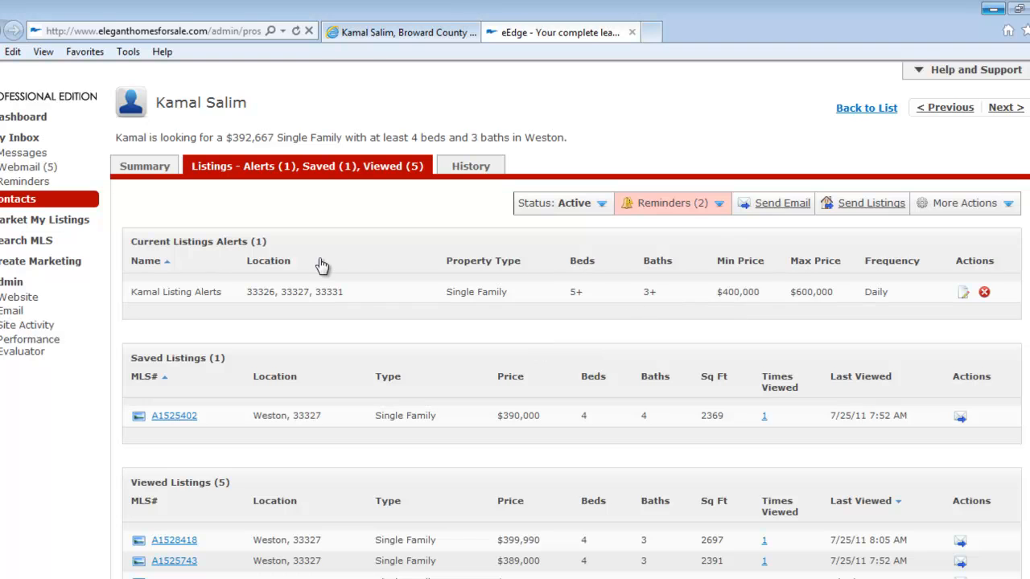
{"action": "left_click", "coordinate": [965, 293]}
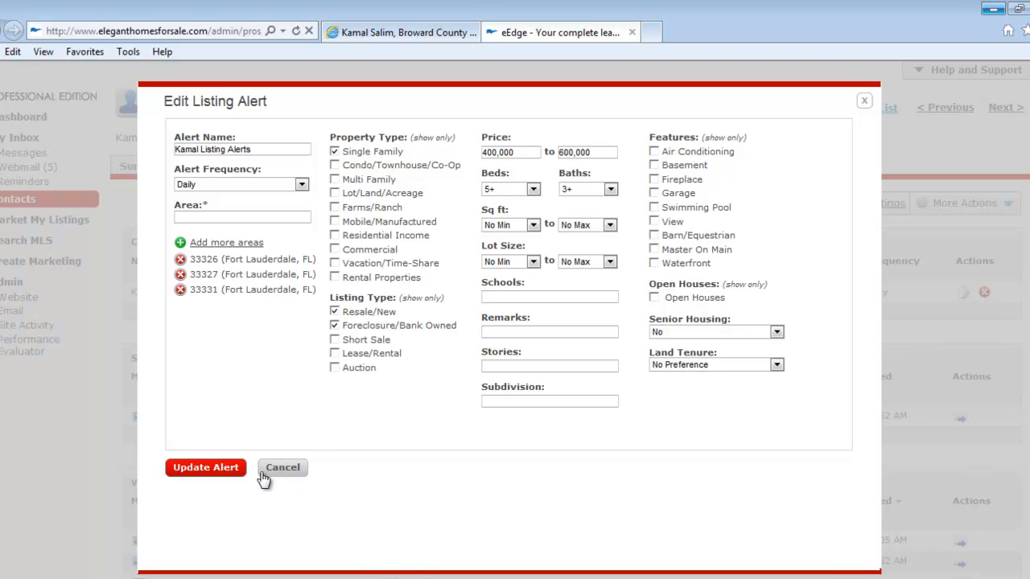
{"action": "left_click", "coordinate": [282, 467]}
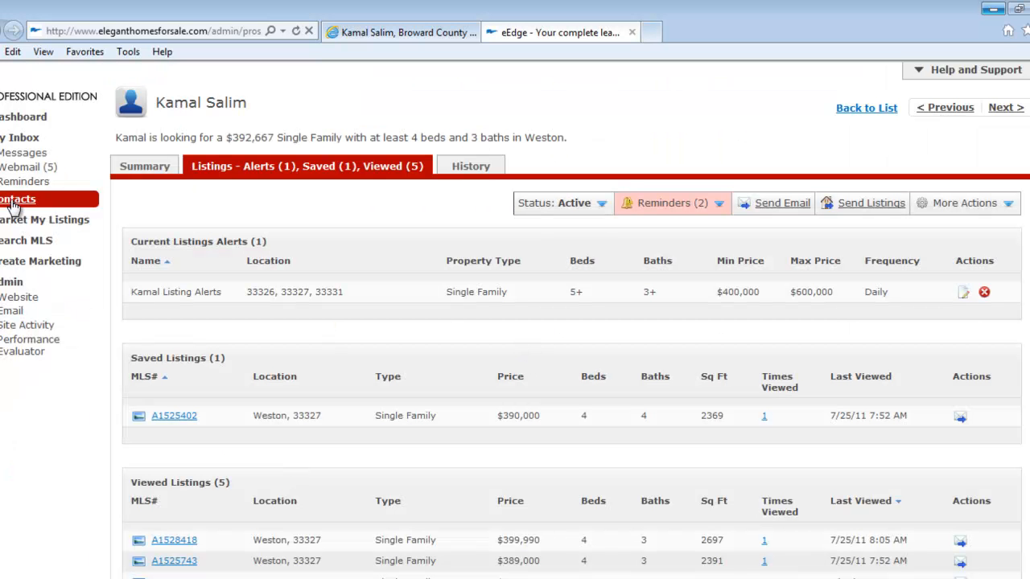
From the contact's Summary, open the 7:50 AM 'New homes for Sale' email and follow its link.
{"action": "left_click", "coordinate": [141, 165]}
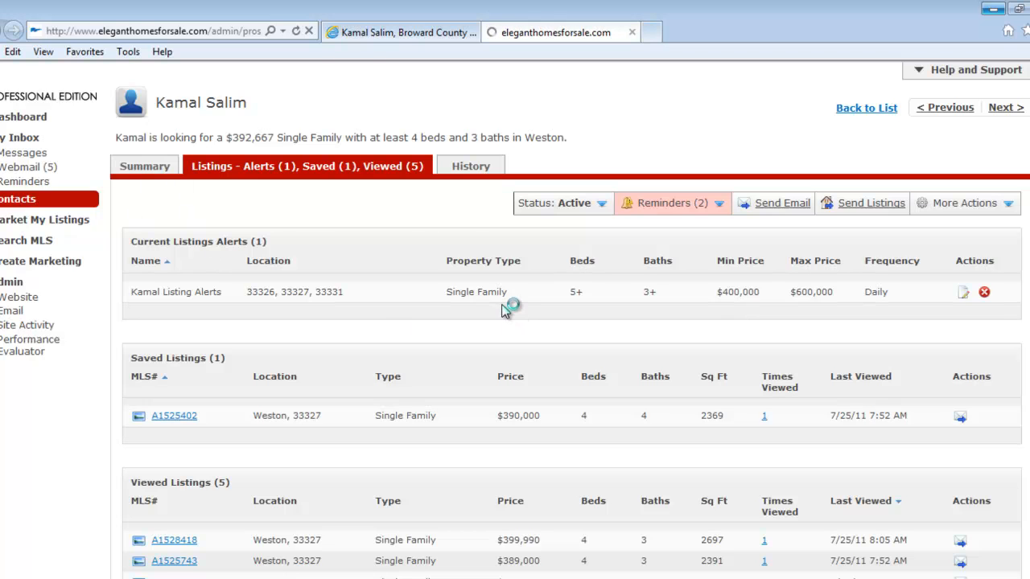
{"action": "scroll", "coordinate": [585, 422], "scroll_direction": "down", "scroll_amount": 2}
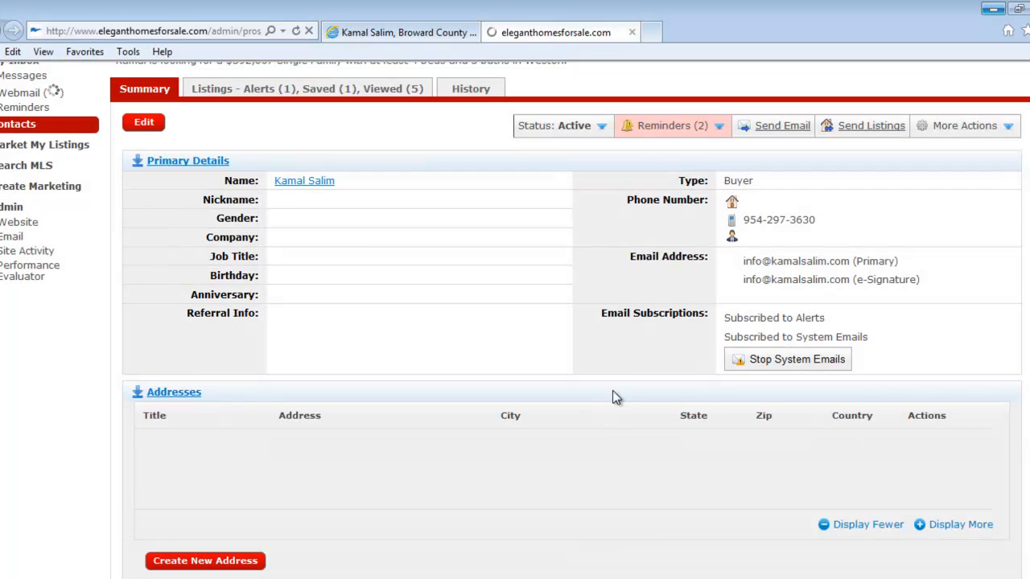
{"action": "scroll", "coordinate": [430, 404], "scroll_direction": "down", "scroll_amount": 10}
{"action": "scroll", "coordinate": [109, 435], "scroll_direction": "down", "scroll_amount": 15}
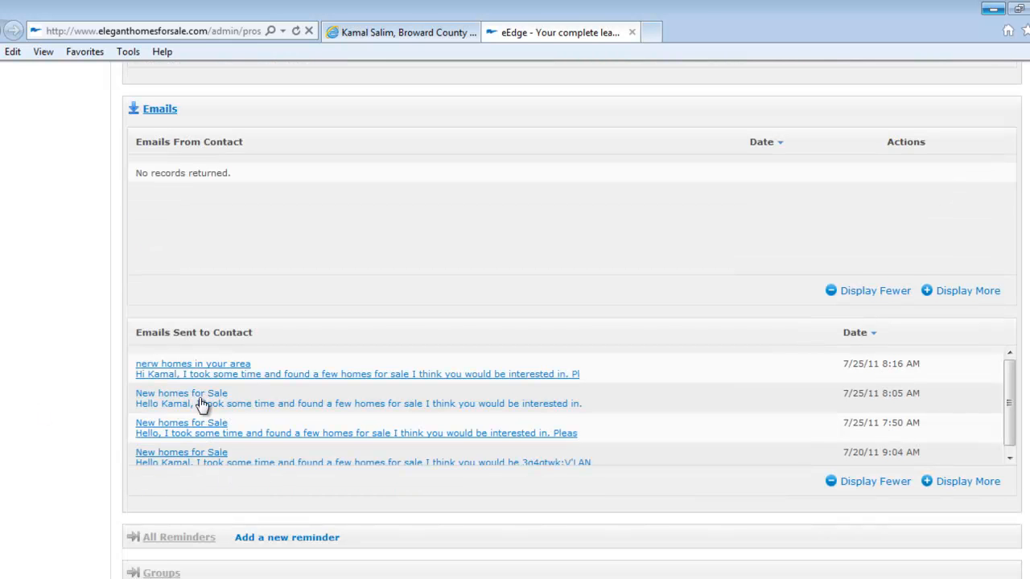
{"action": "left_click", "coordinate": [202, 425]}
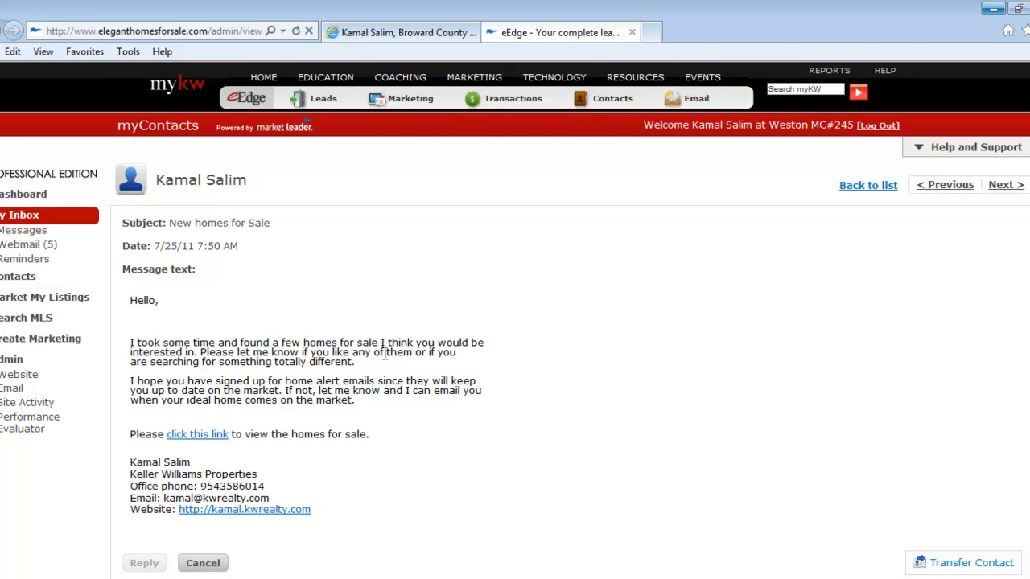
{"action": "scroll", "coordinate": [385, 354], "scroll_direction": "down", "scroll_amount": 2}
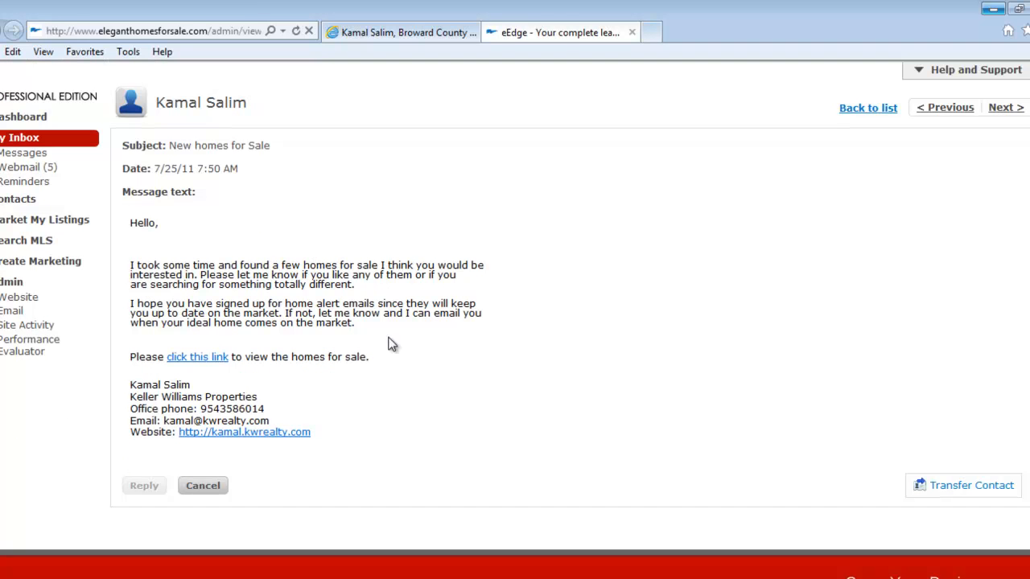
{"action": "left_click", "coordinate": [193, 362]}
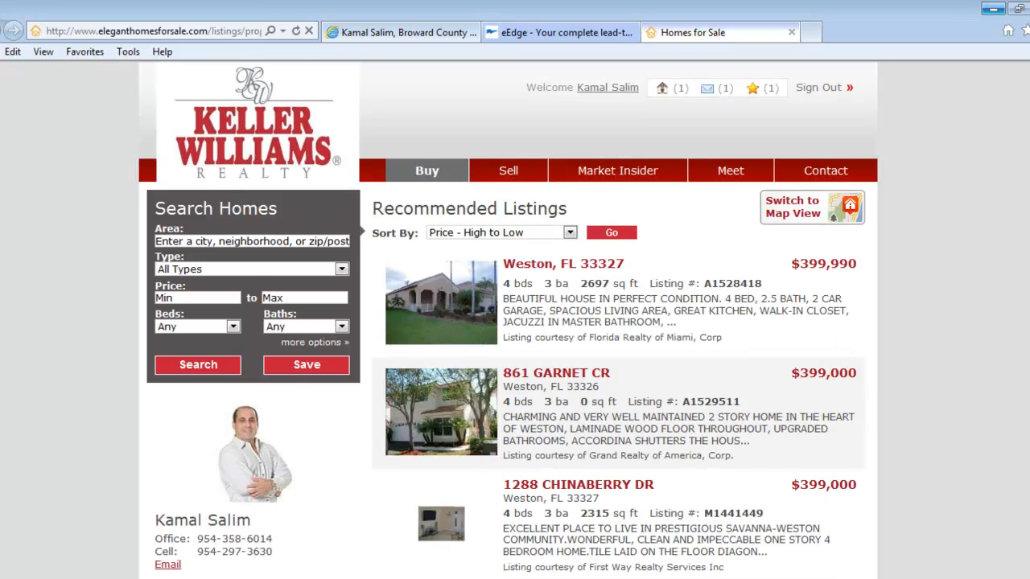
{"action": "scroll", "coordinate": [515, 322], "scroll_direction": "down", "scroll_amount": 7}
{"action": "scroll", "coordinate": [374, 230], "scroll_direction": "up", "scroll_amount": 7}
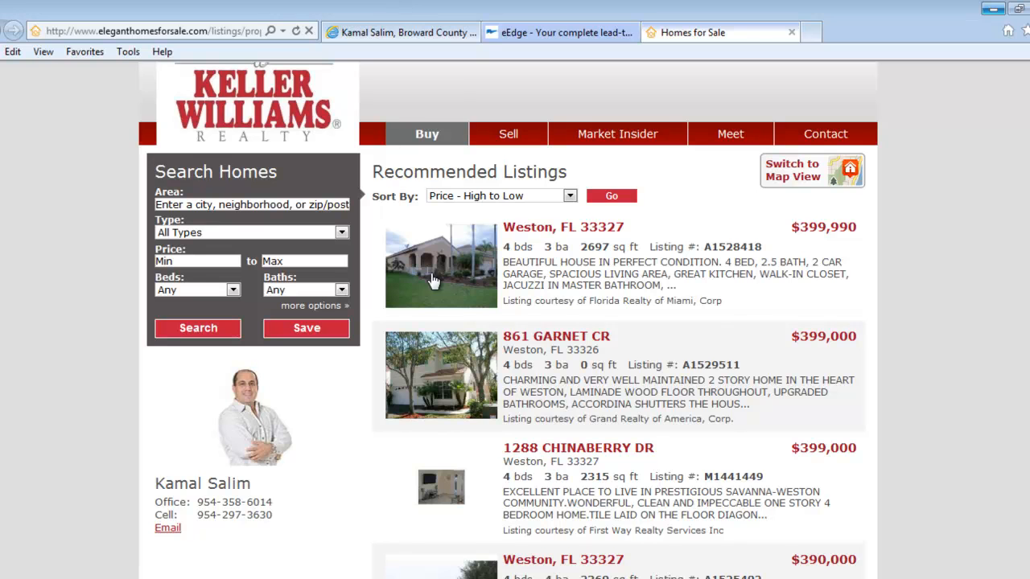
{"action": "left_click", "coordinate": [464, 384]}
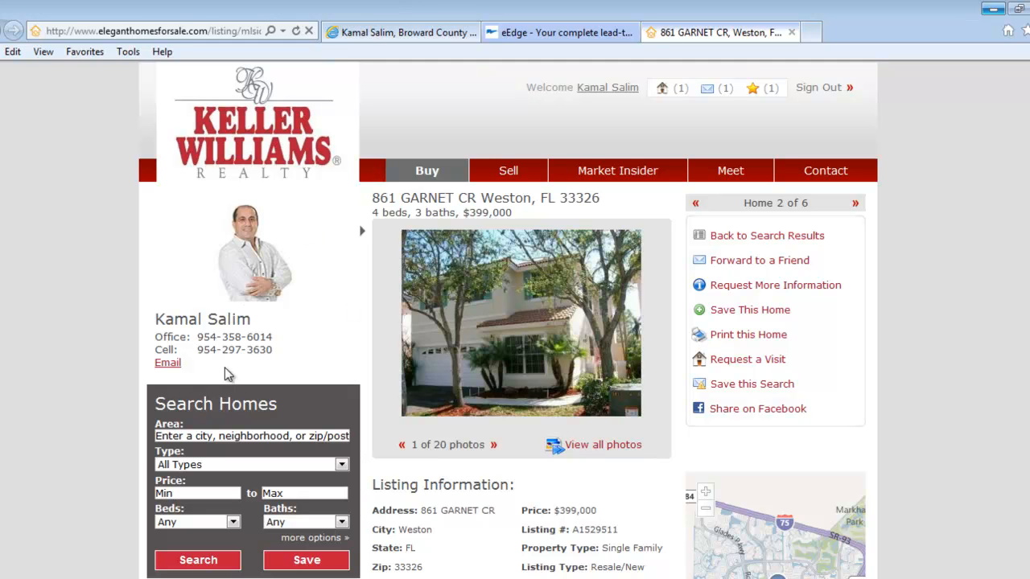
{"action": "scroll", "coordinate": [972, 293], "scroll_direction": "down", "scroll_amount": 2}
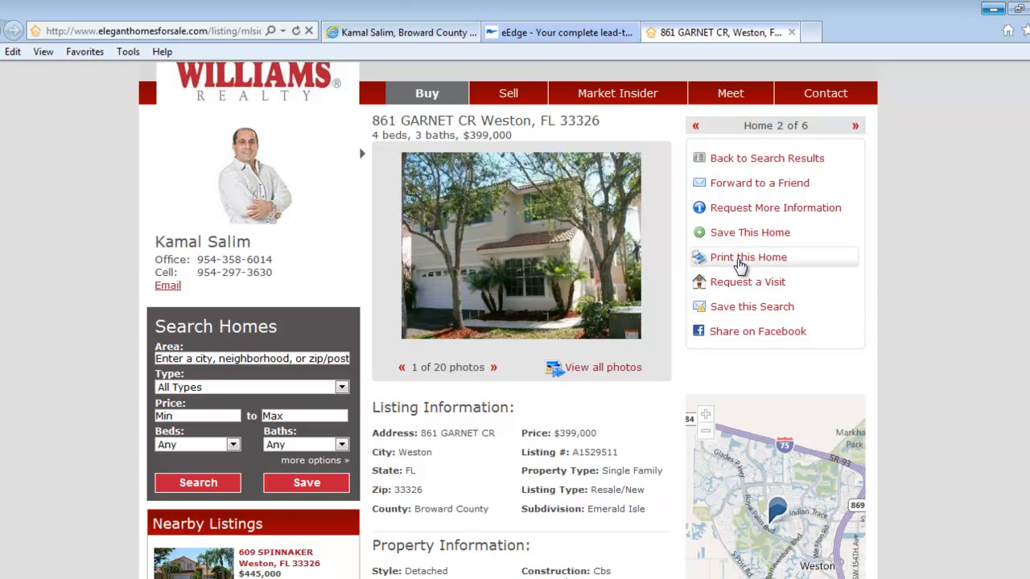
{"action": "left_click", "coordinate": [739, 261]}
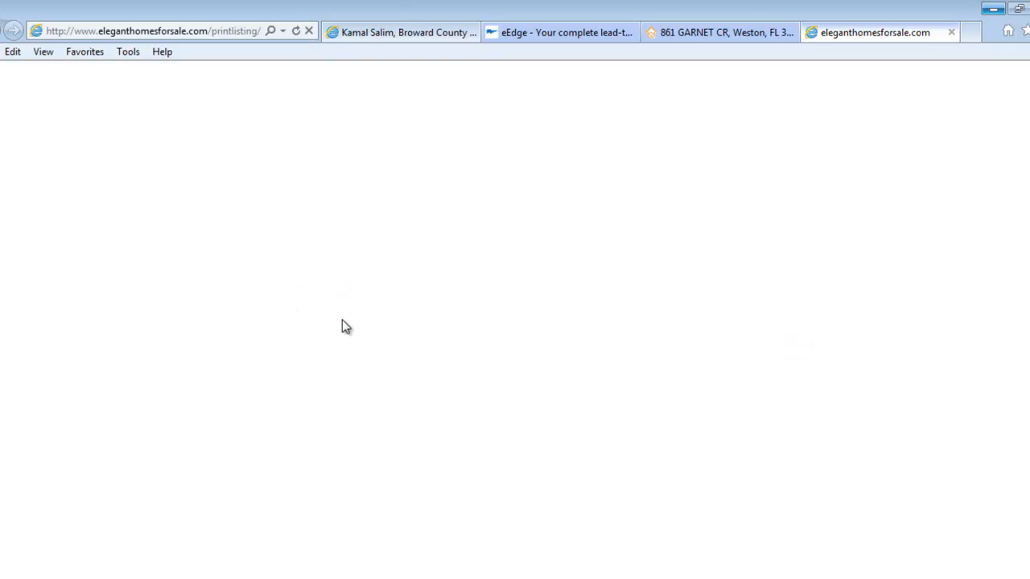
{"action": "scroll", "coordinate": [575, 338], "scroll_direction": "down", "scroll_amount": 2}
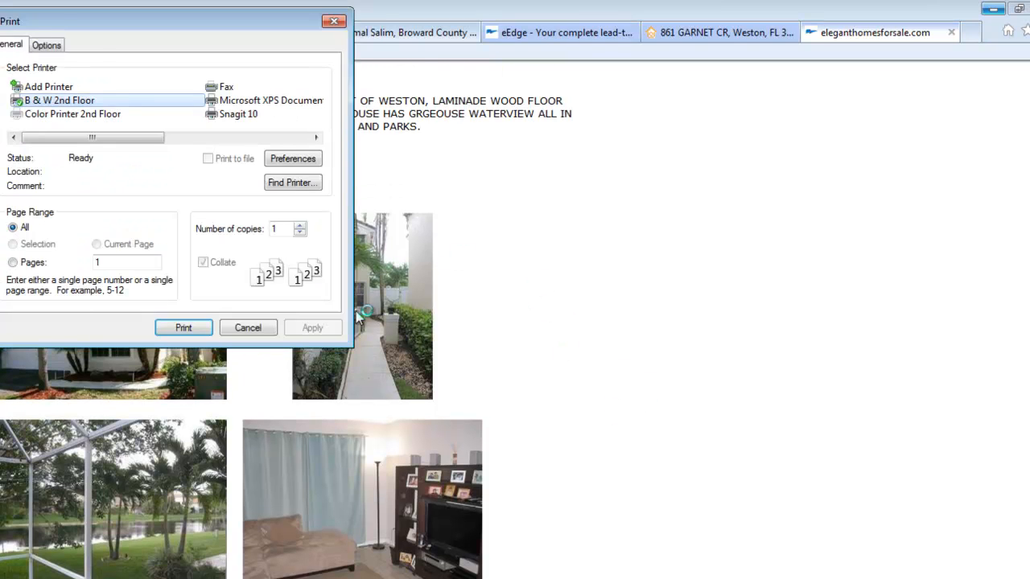
{"action": "left_click", "coordinate": [258, 330]}
{"action": "scroll", "coordinate": [520, 220], "scroll_direction": "up", "scroll_amount": 3}
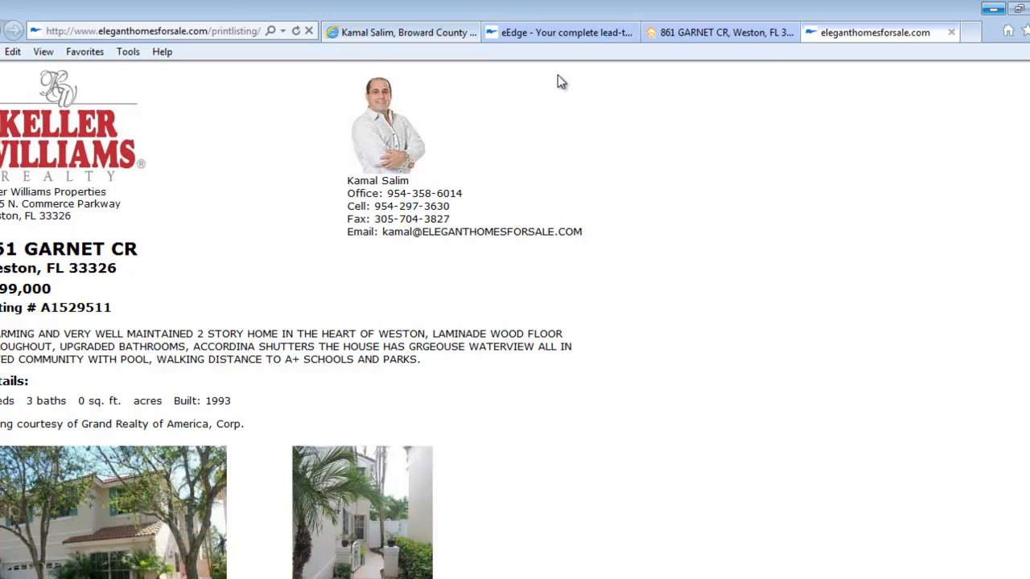
{"action": "left_click", "coordinate": [952, 33]}
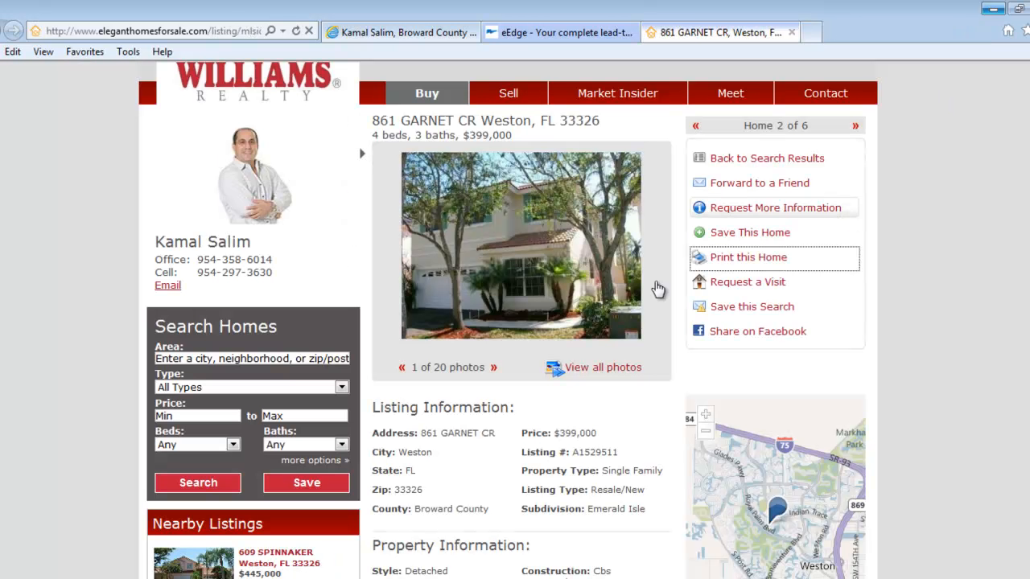
Bring up the 'Request to view listing: A1529511' visit form, then leave it unsent and go back.
{"action": "left_click", "coordinate": [755, 283]}
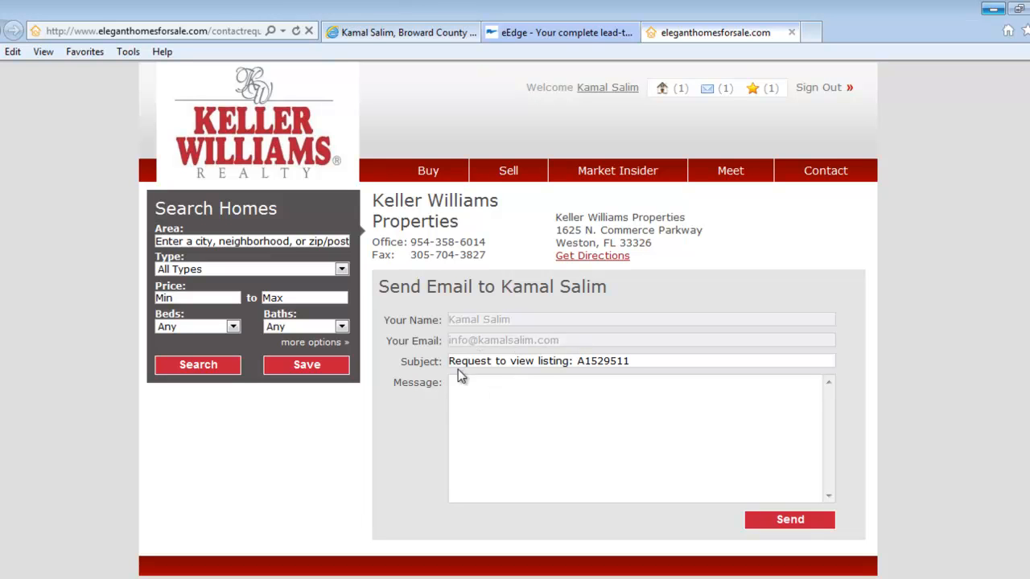
{"action": "left_click_drag", "start_coordinate": [649, 361], "coordinate": [585, 362]}
{"action": "left_click", "coordinate": [606, 382]}
{"action": "scroll", "coordinate": [646, 405], "scroll_direction": "down", "scroll_amount": 2}
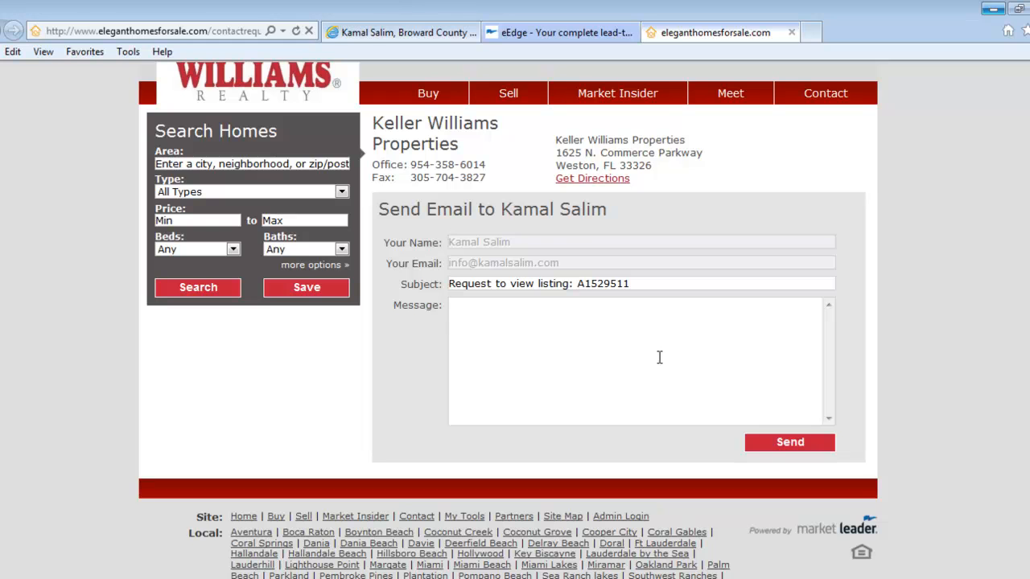
{"action": "scroll", "coordinate": [704, 341], "scroll_direction": "up", "scroll_amount": 2}
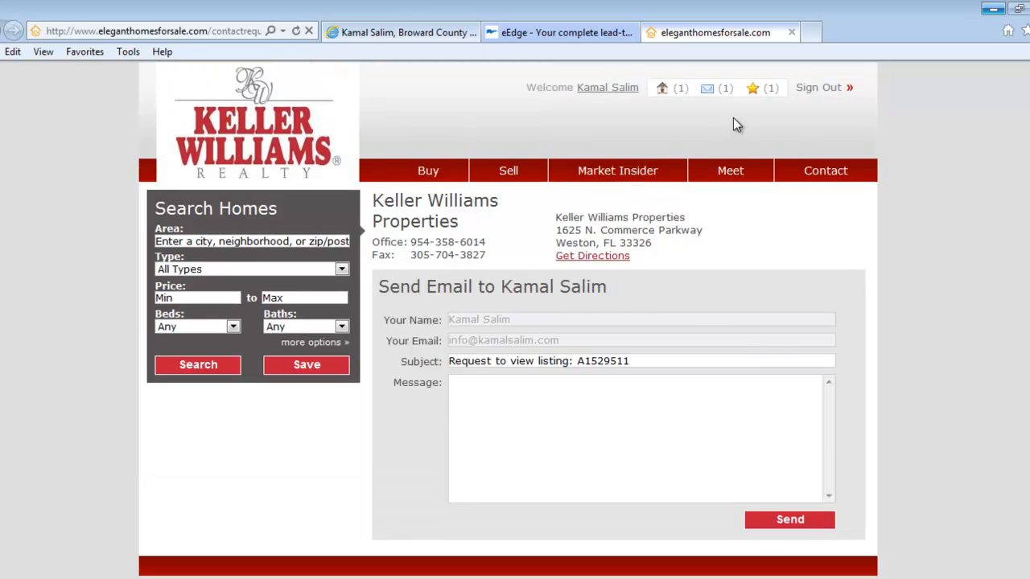
{"action": "left_click", "coordinate": [1, 33]}
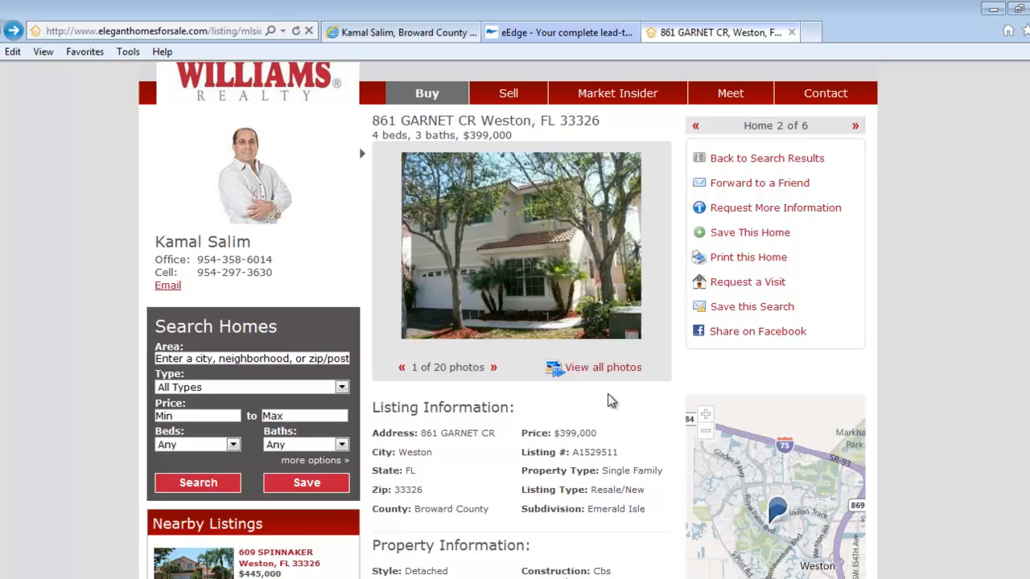
{"action": "scroll", "coordinate": [455, 389], "scroll_direction": "up", "scroll_amount": 1}
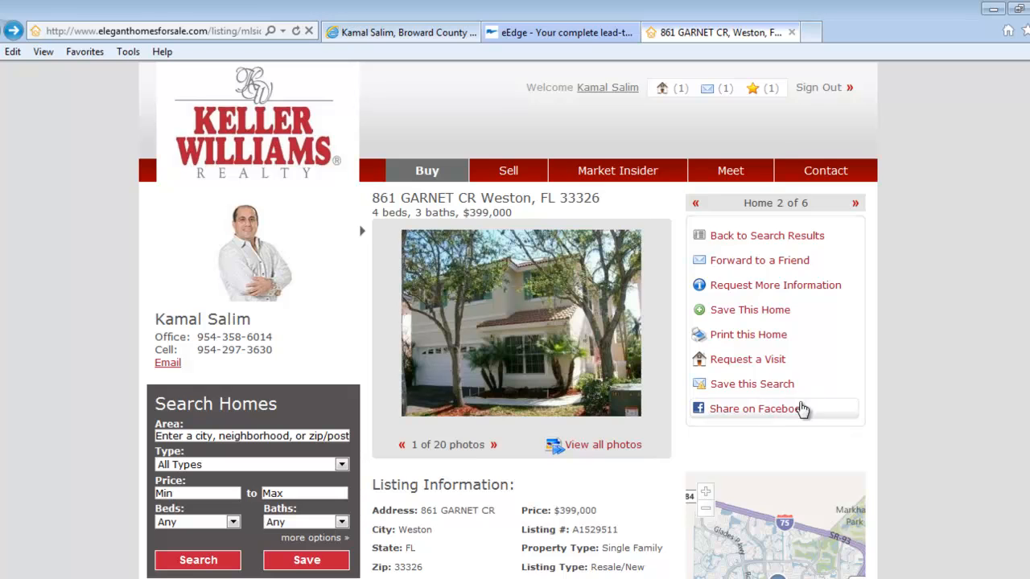
{"action": "scroll", "coordinate": [914, 336], "scroll_direction": "down", "scroll_amount": 1}
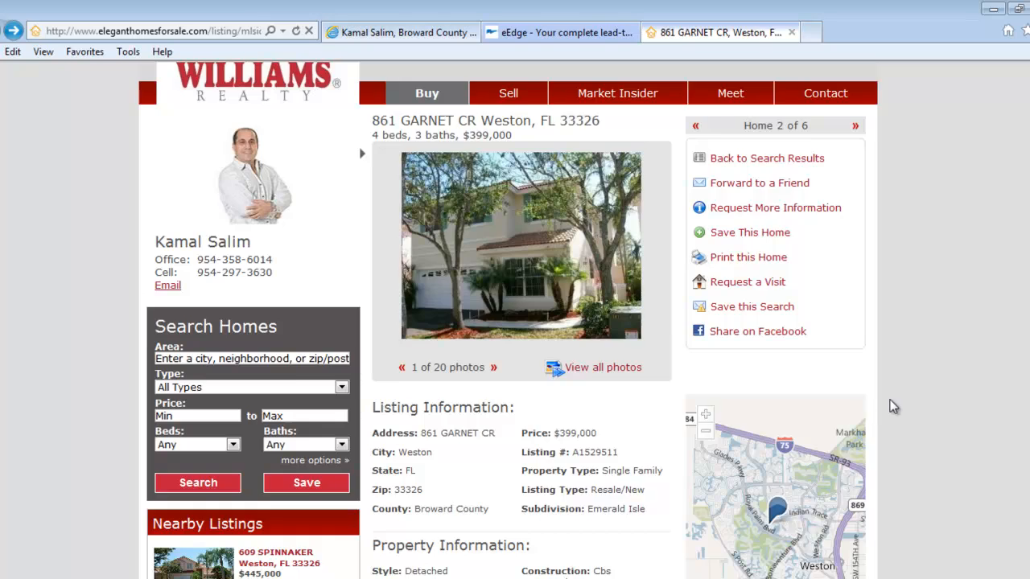
{"action": "scroll", "coordinate": [886, 399], "scroll_direction": "down", "scroll_amount": 3}
{"action": "scroll", "coordinate": [905, 392], "scroll_direction": "up", "scroll_amount": 4}
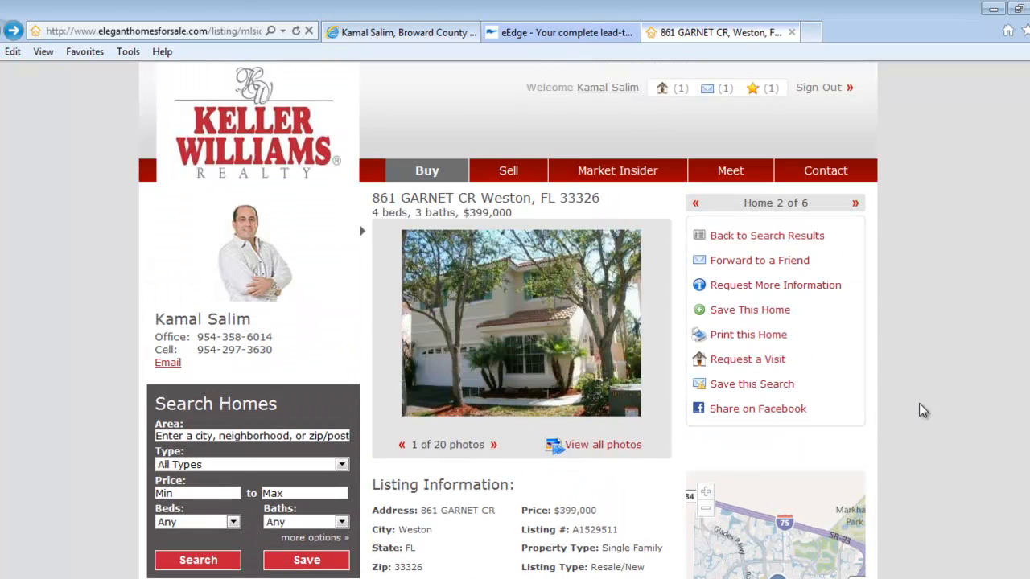